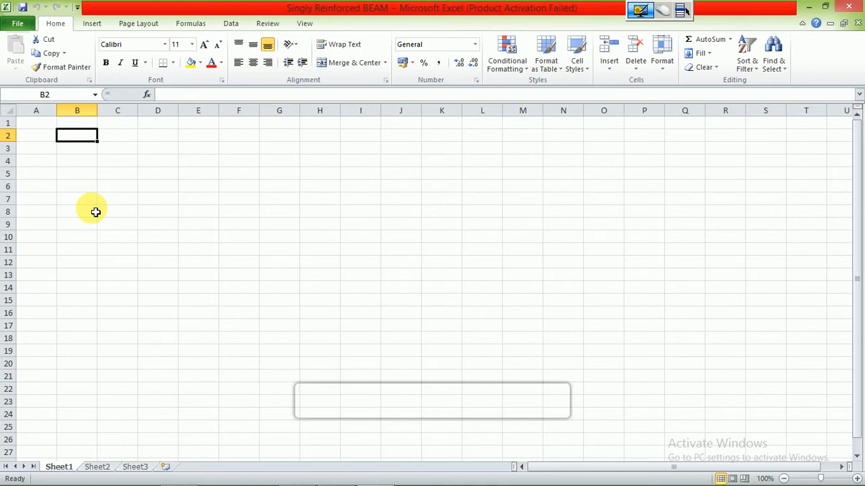
Enter the values 2, 4, 5, 6, 8 and 10 down cells B2 to B7
text(2)
key(Return)
text(4)
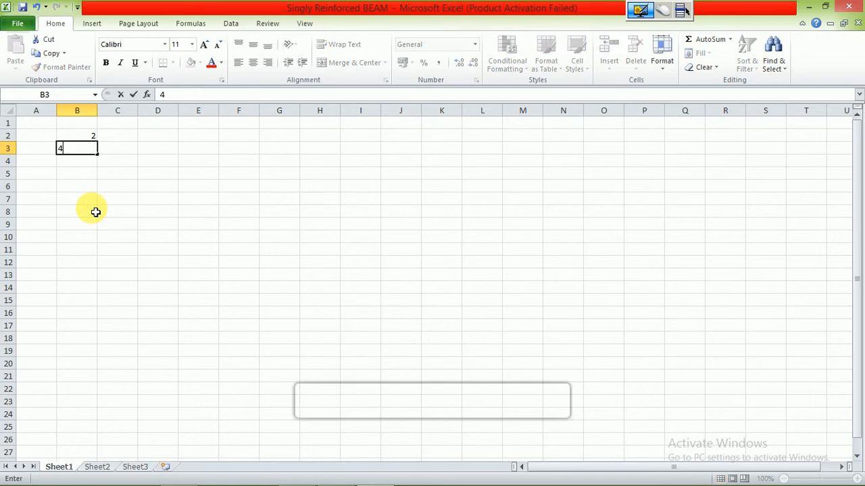
key(Return)
text(5)
key(Return)
text(6)
key(Return)
text(8)
key(Return)
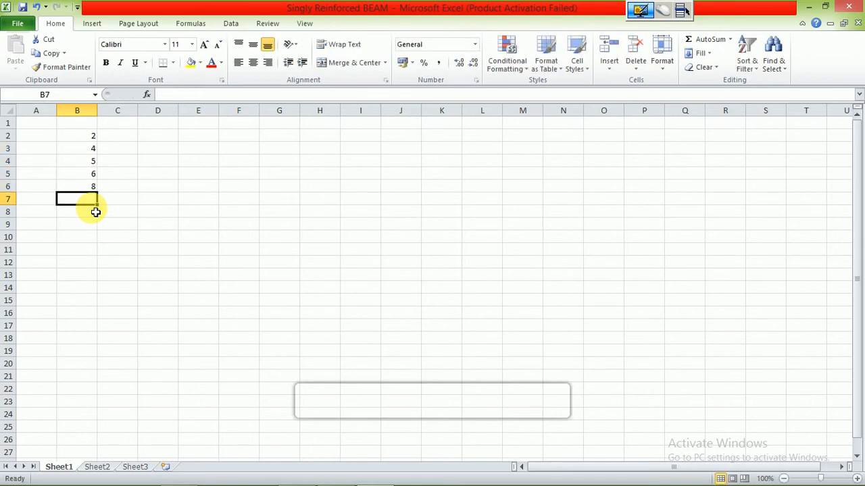
text(10)
key(Return)
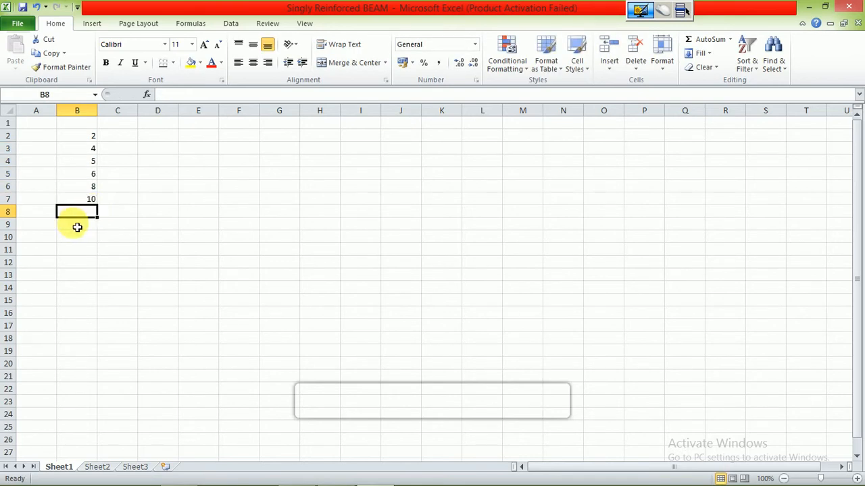
click(77, 226)
drag(92, 140, 95, 200)
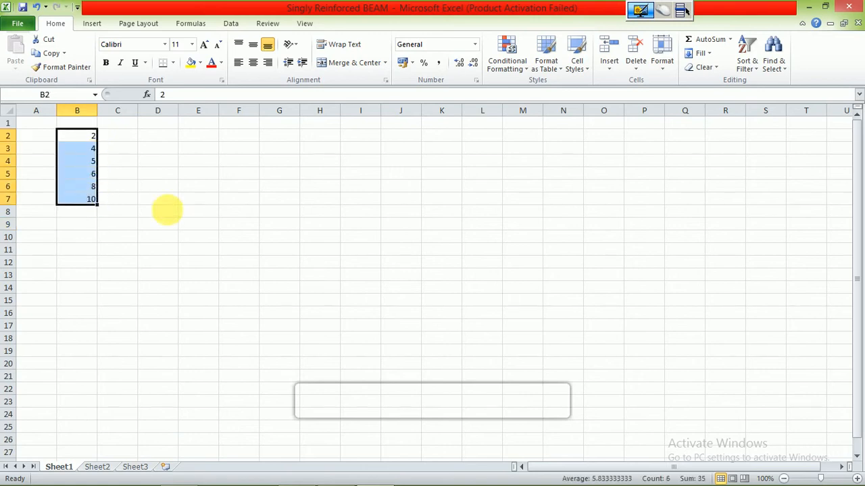
click(180, 211)
Try to enter a sum formula =(B2+B3+B4 without its closing parenthesis in cell B9
click(88, 229)
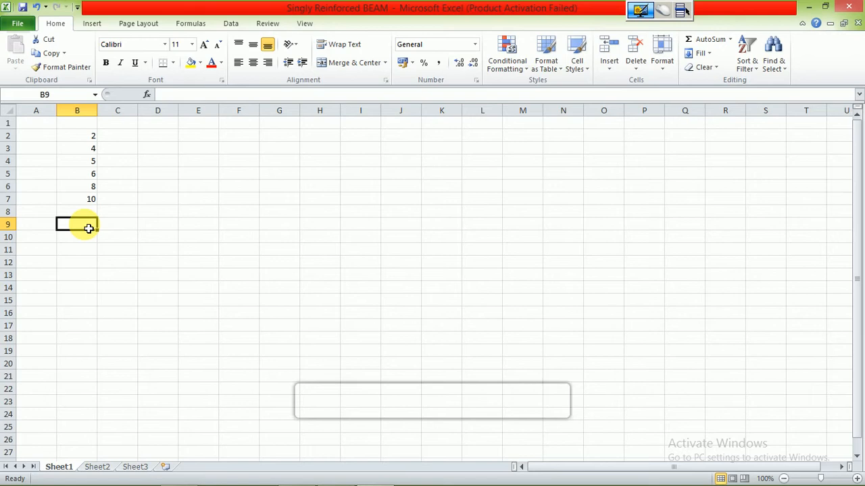
text(=)
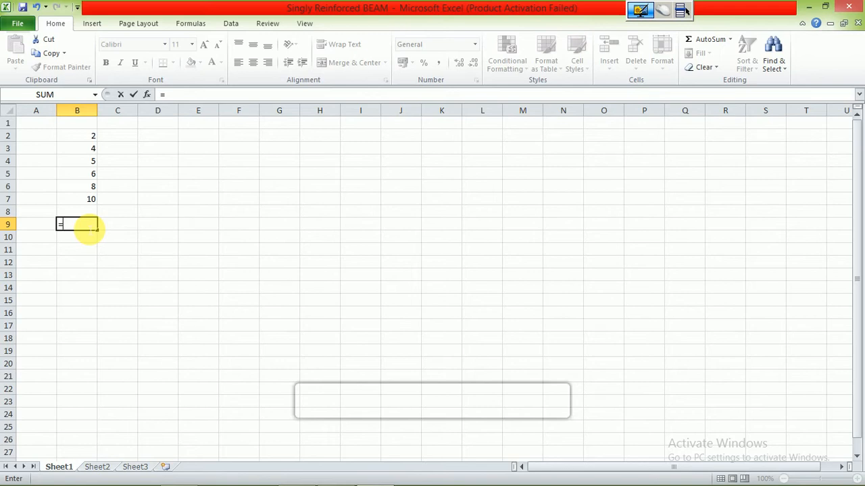
text(()
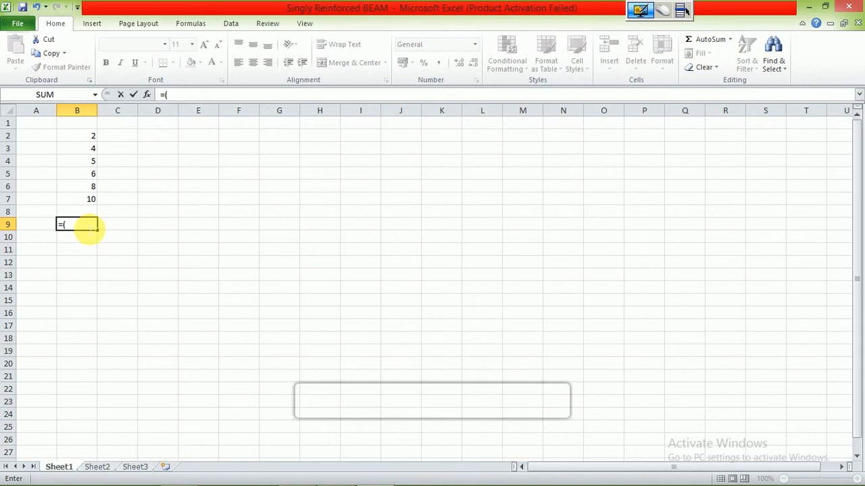
click(88, 140)
text(+)
click(81, 149)
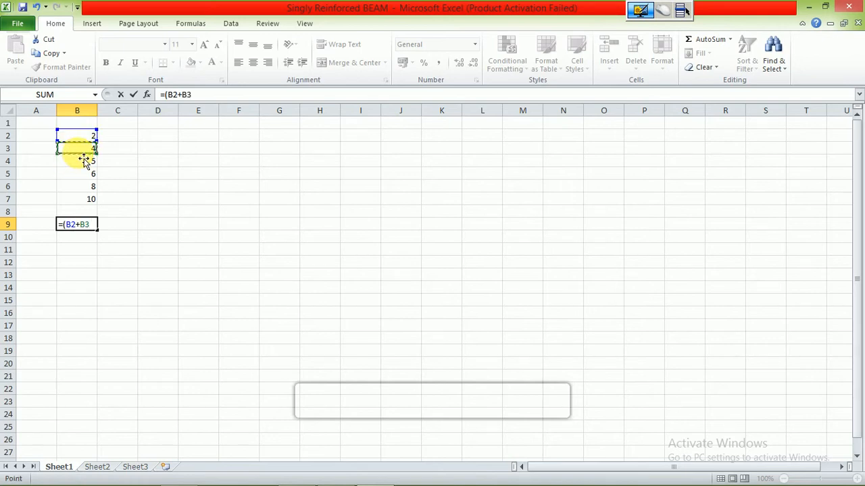
text(+)
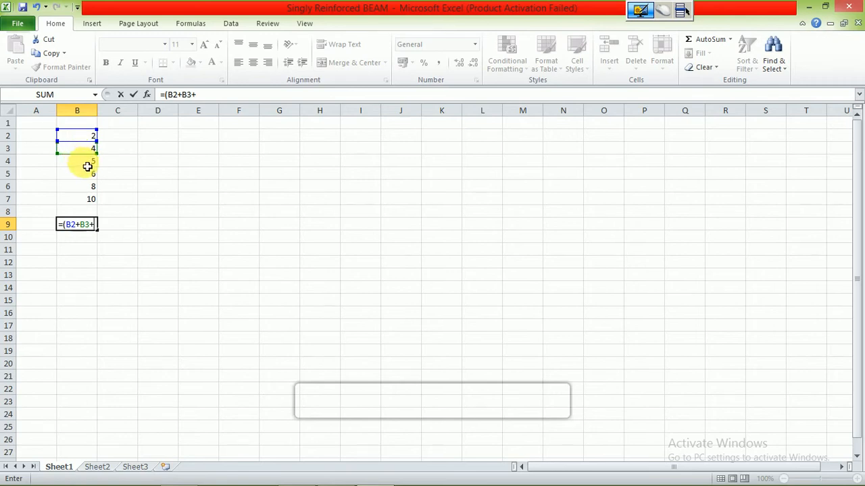
click(84, 162)
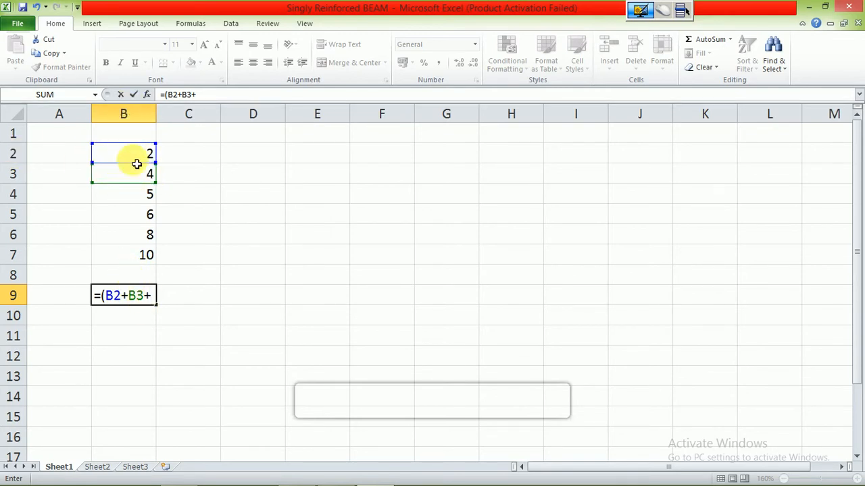
click(152, 197)
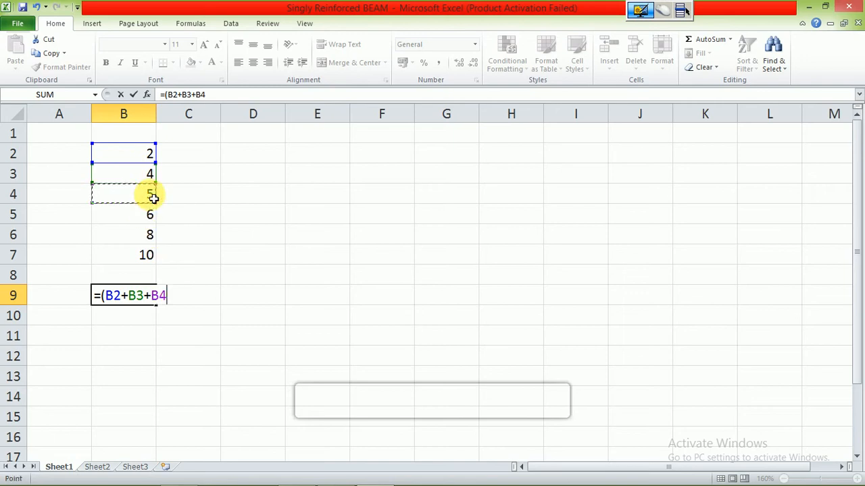
key(Return)
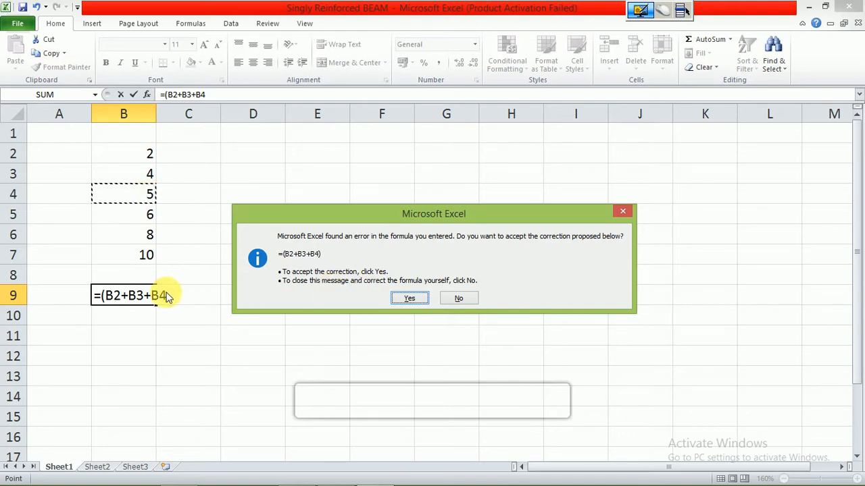
Decline the proposed formula correction and complete the B9 formula as =(B2+B3+B4) with the missing closing parenthesis
click(460, 301)
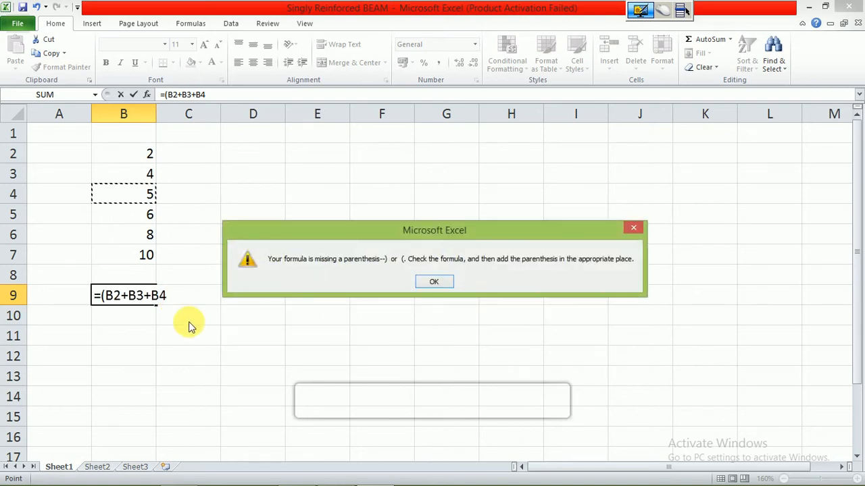
click(437, 284)
key(End)
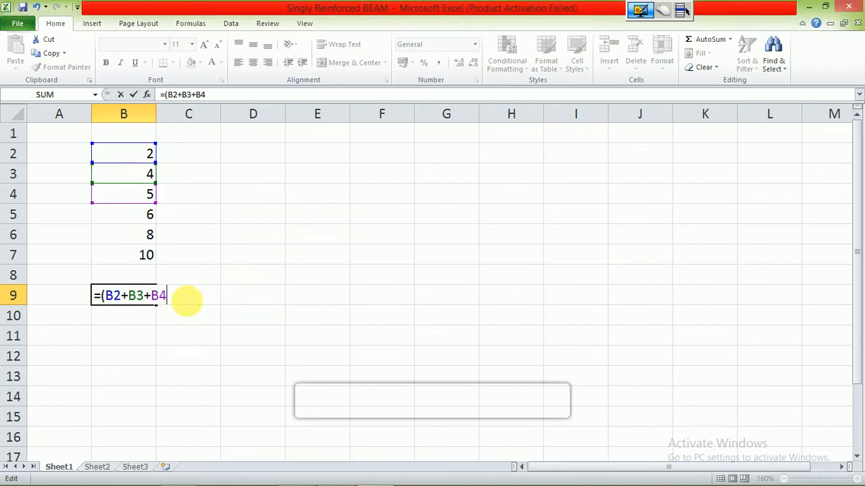
text())
key(Return)
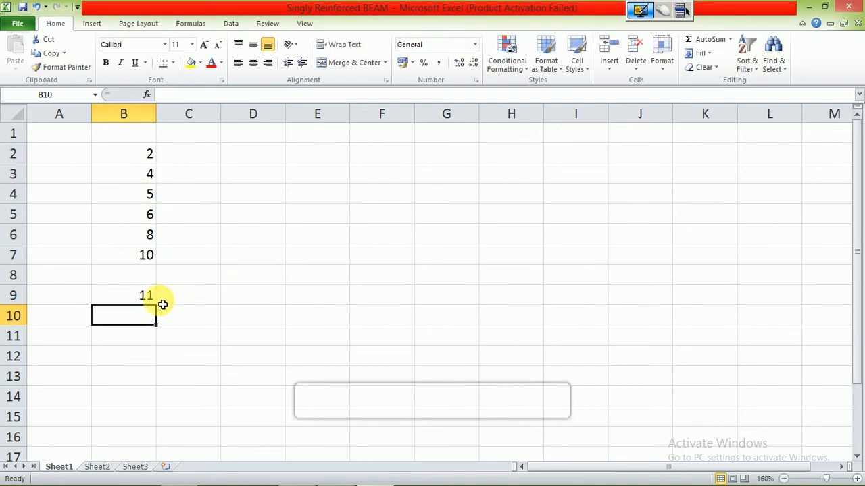
Extend the sum formula in B9 with B5, B6 and B7 so it reads =(B2+B3+B4+B5+B6+B7)
click(159, 300)
click(149, 299)
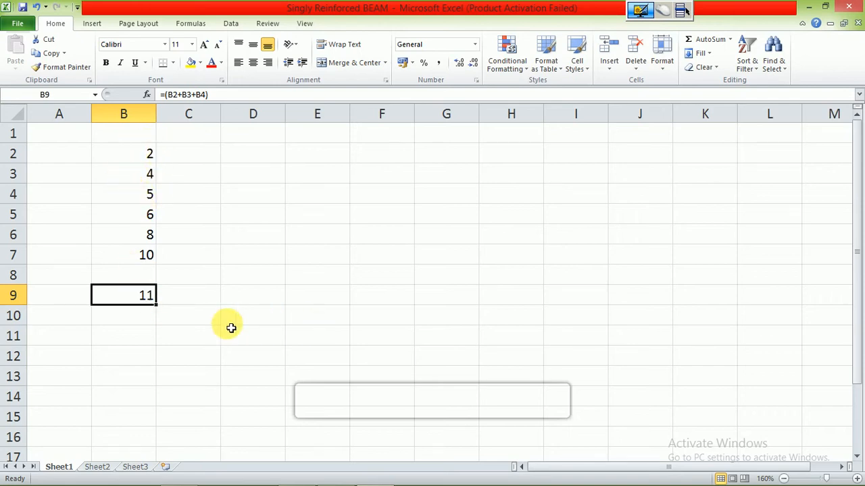
double_click(140, 298)
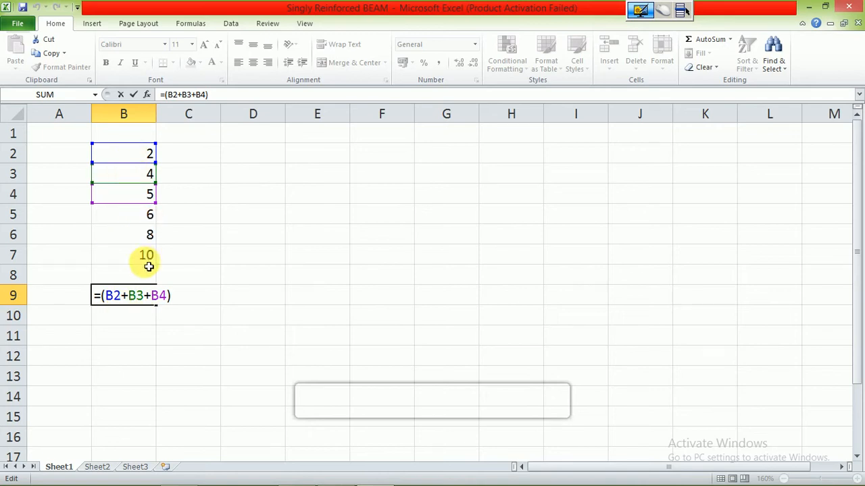
click(168, 296)
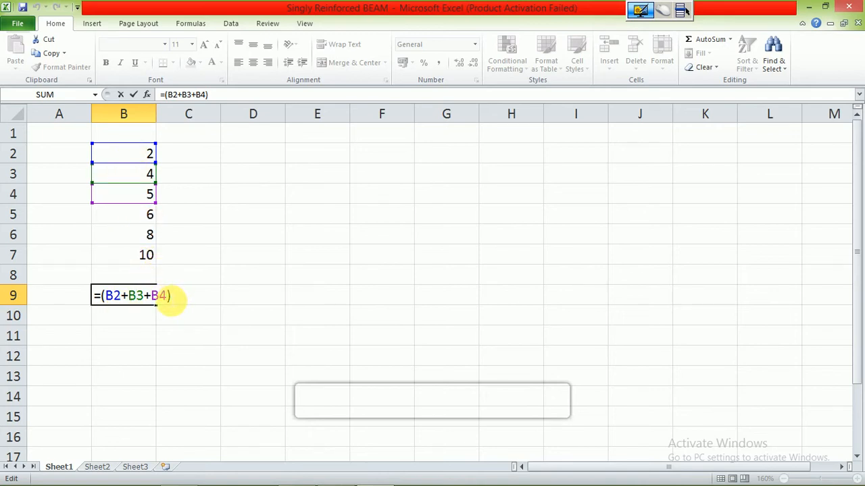
text(+)
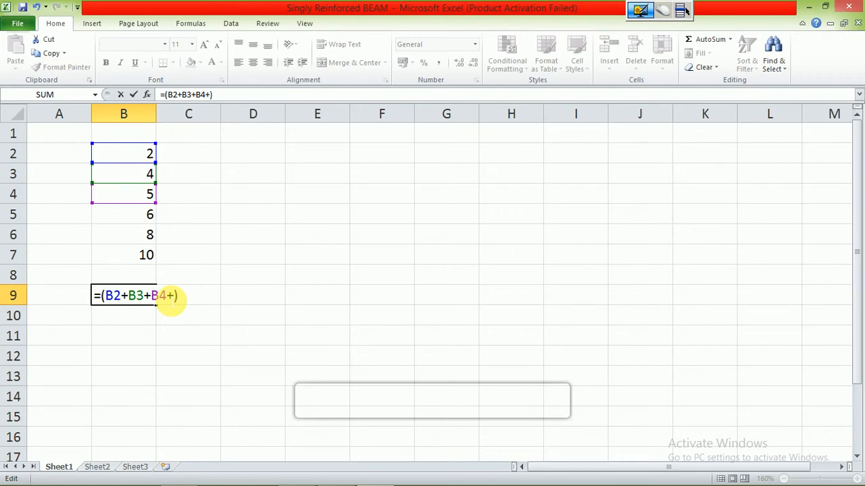
click(134, 222)
text(+)
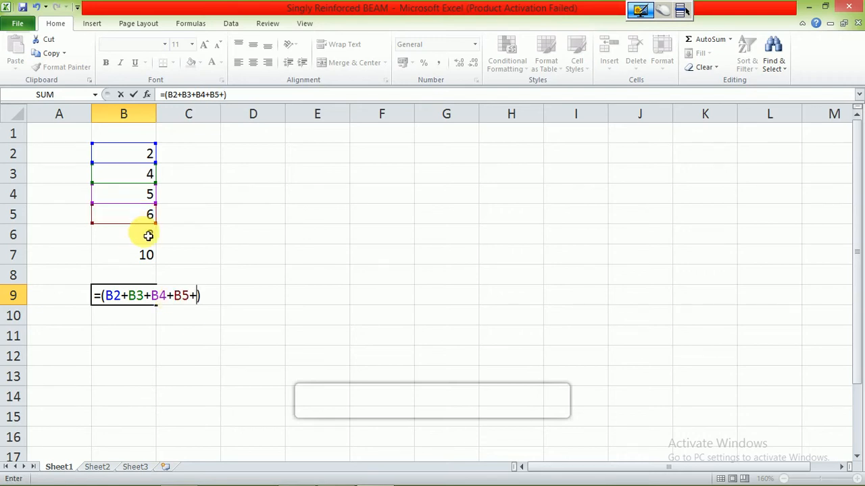
click(148, 234)
text(+)
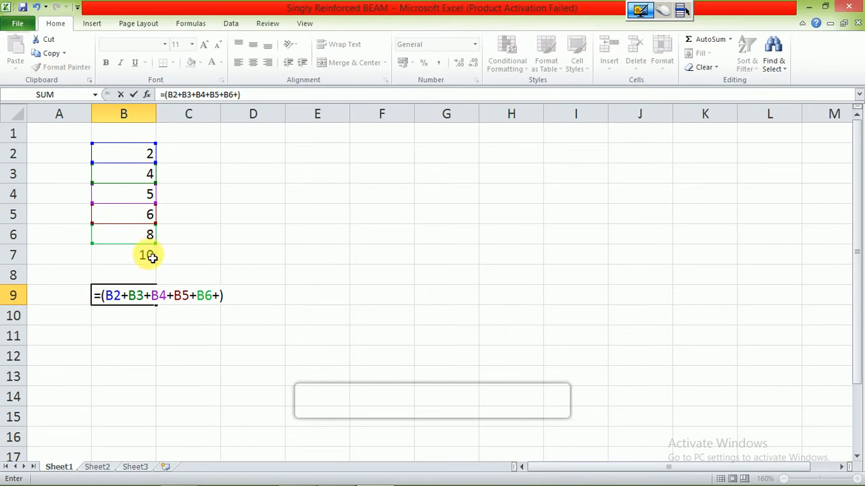
click(152, 254)
key(Return)
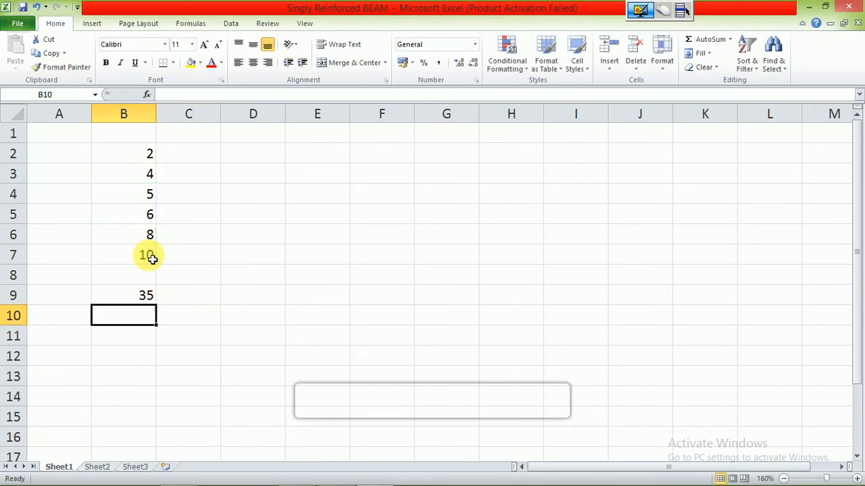
Clear cell B9 and enter the formula =B2+B3 there without parentheses
click(153, 304)
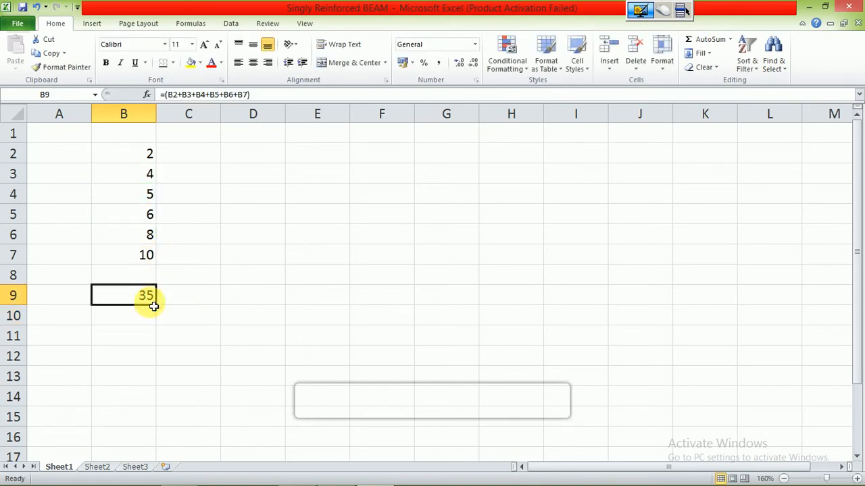
key(Delete)
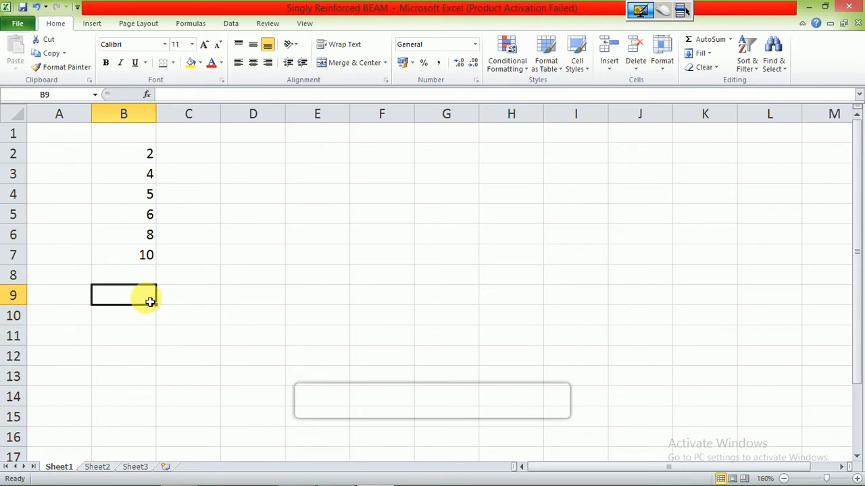
click(132, 154)
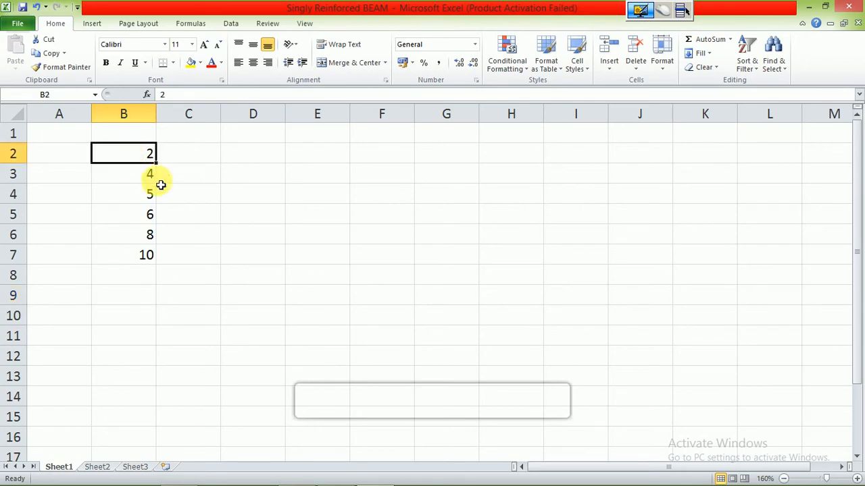
click(130, 298)
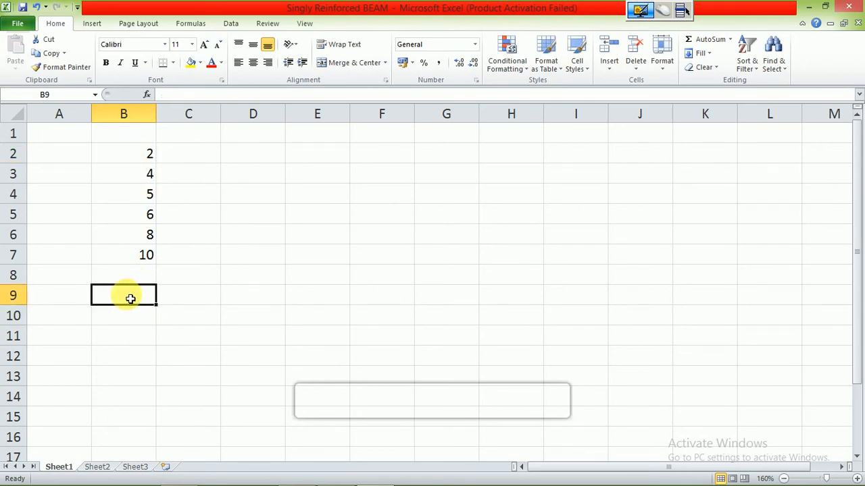
text(=)
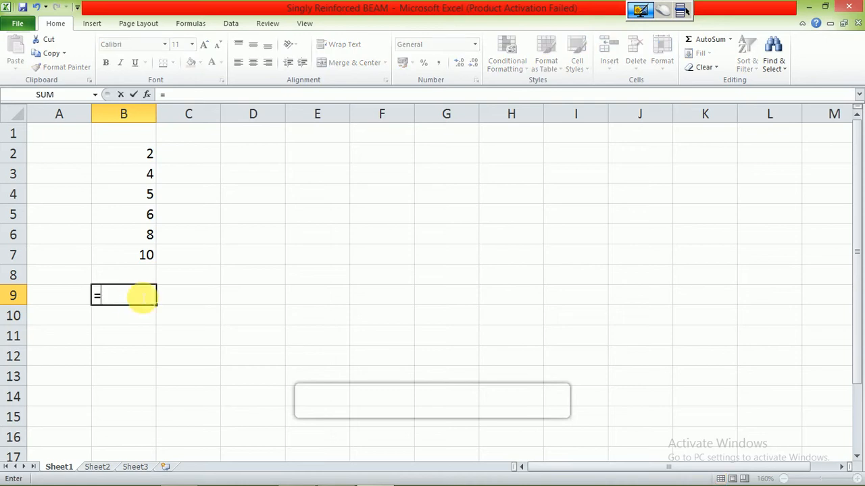
click(122, 156)
text(+)
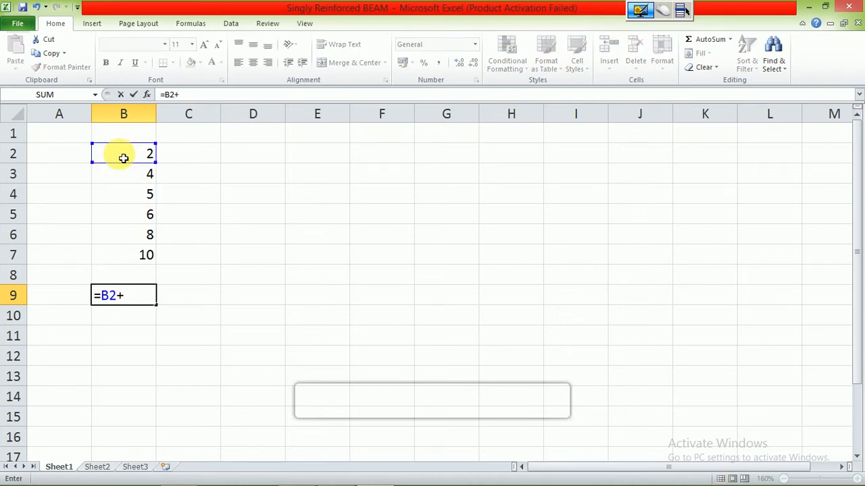
click(129, 173)
key(Return)
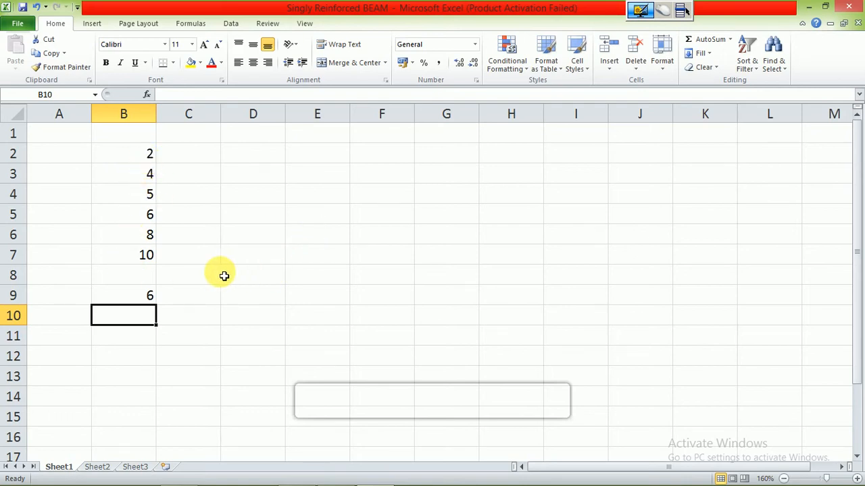
Replace the formula in B9 with the product of the first three values, =B2*B3*B4
click(143, 301)
text(=)
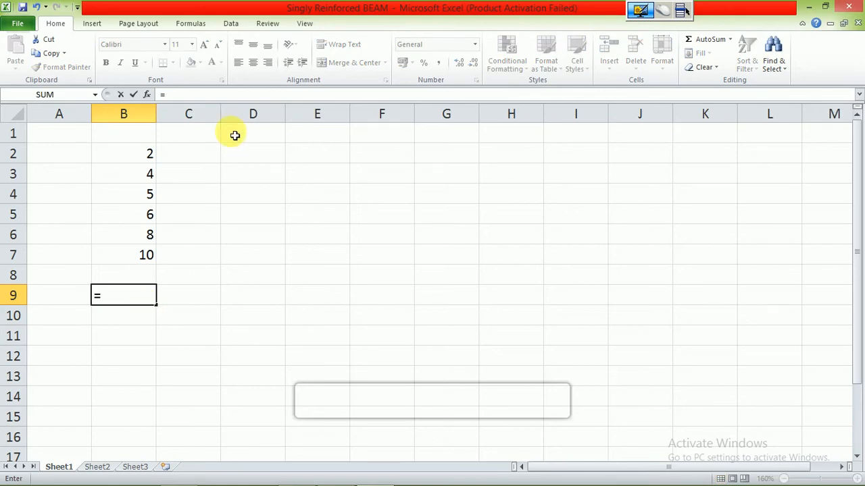
click(135, 154)
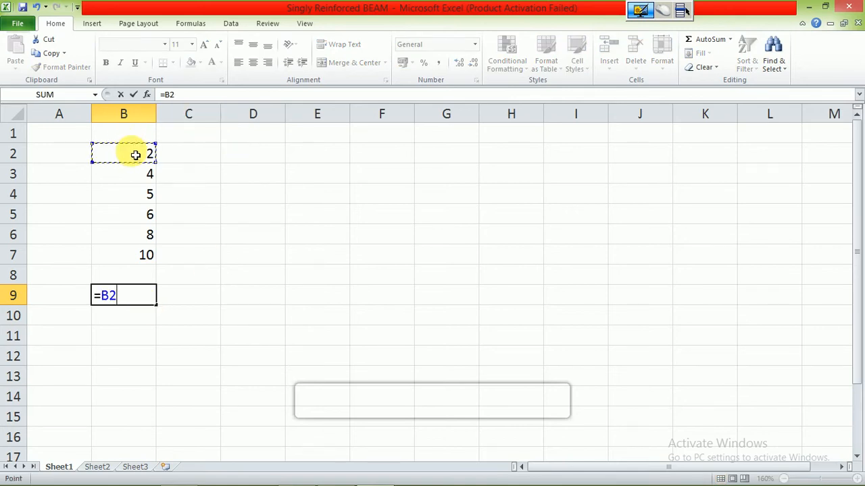
text(*)
click(134, 172)
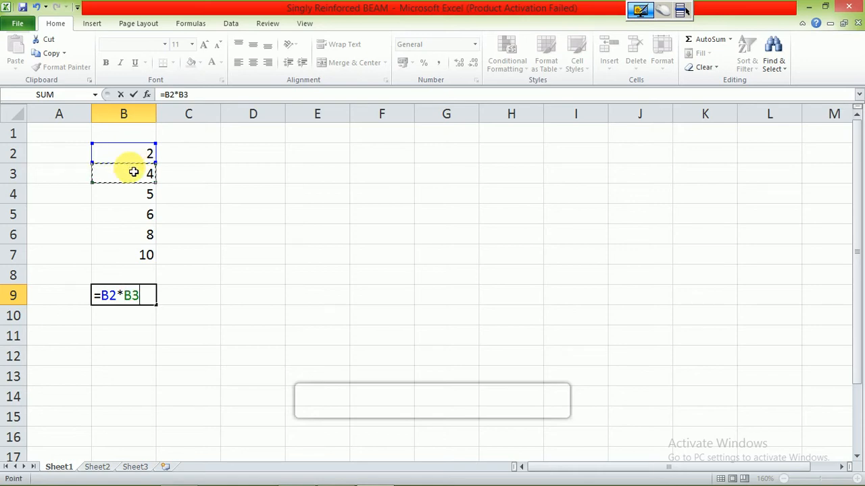
text(*)
click(137, 194)
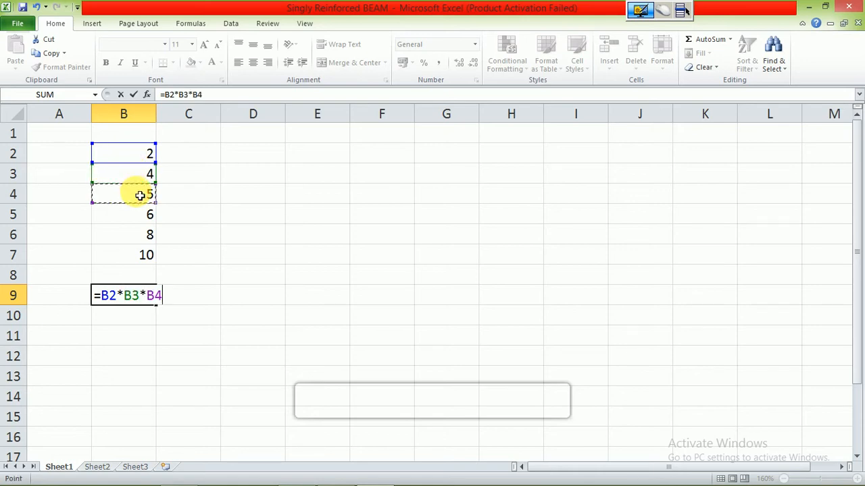
key(Return)
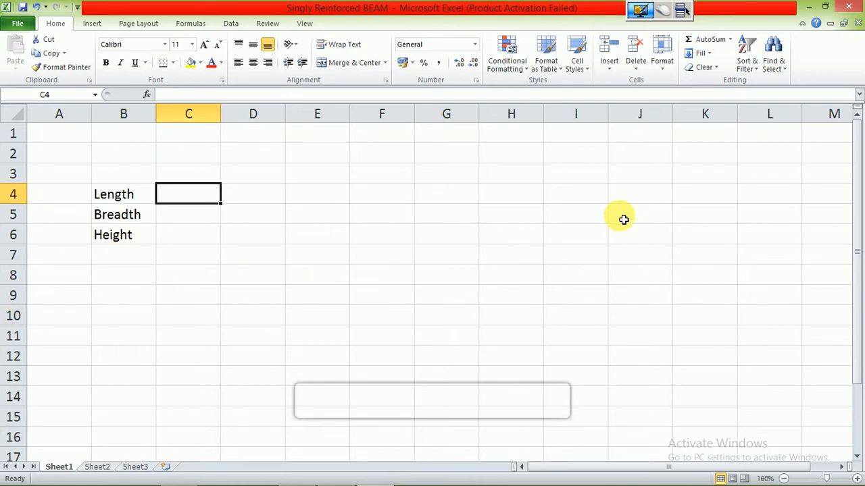
Enter 12, 10 and 25 in C4, C5 and C6 as the Length, Breadth and Height values
text(12)
key(Return)
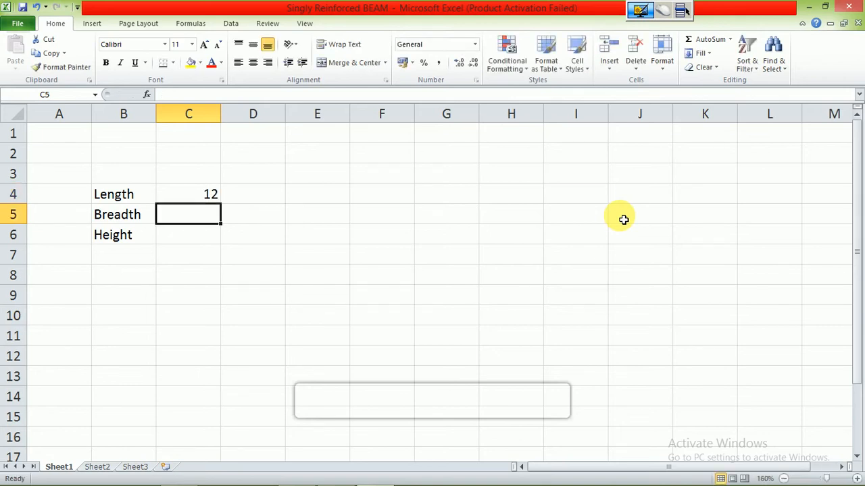
text(10)
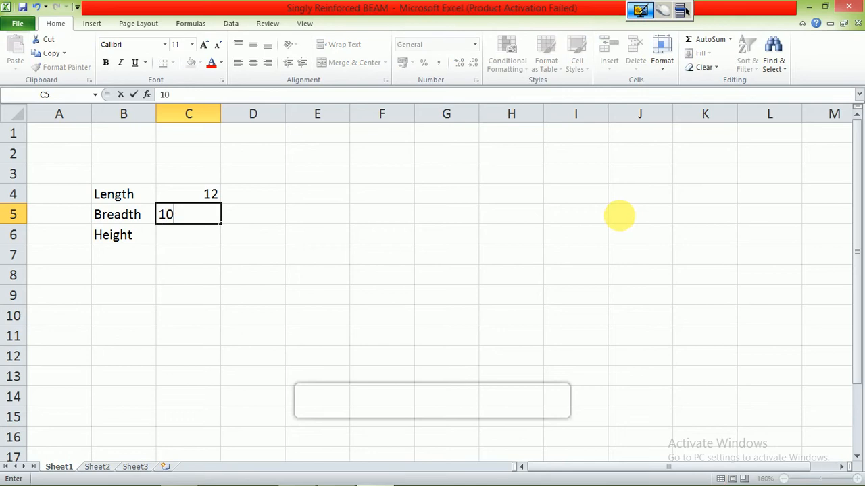
key(Return)
text(25)
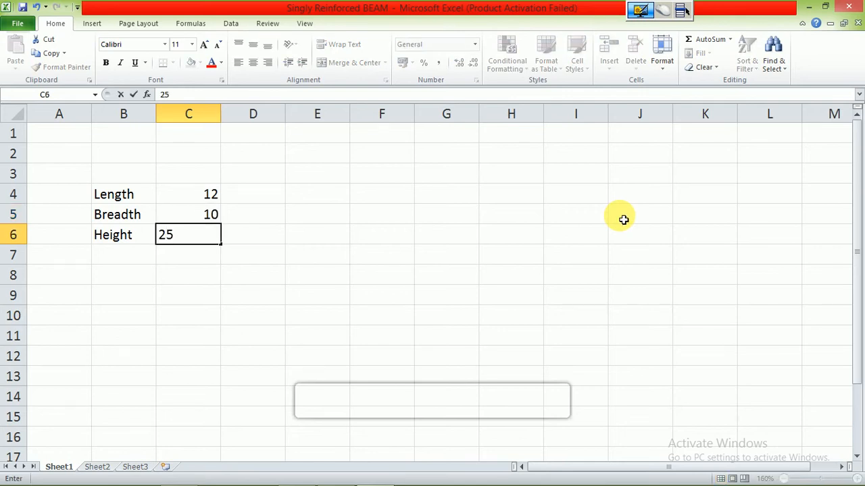
click(98, 256)
Label cell B8 "Area" and enter the product of the three dimensions, =C4*C5*C6, in C8
click(127, 283)
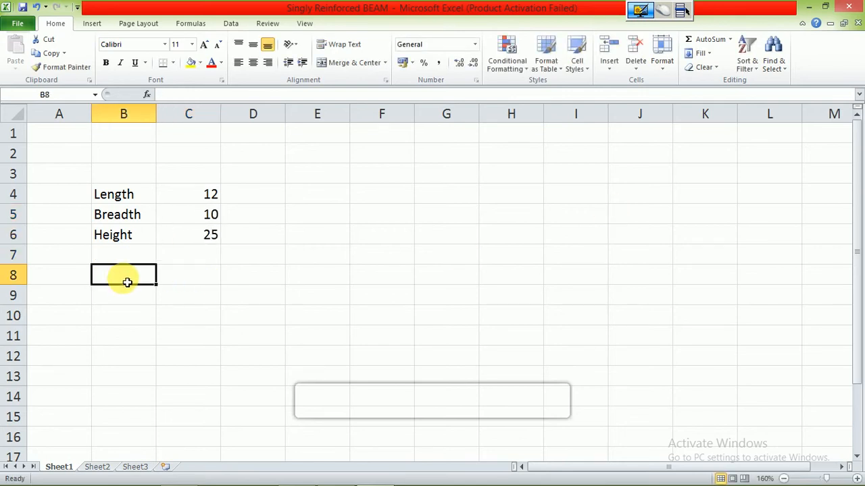
text(Area)
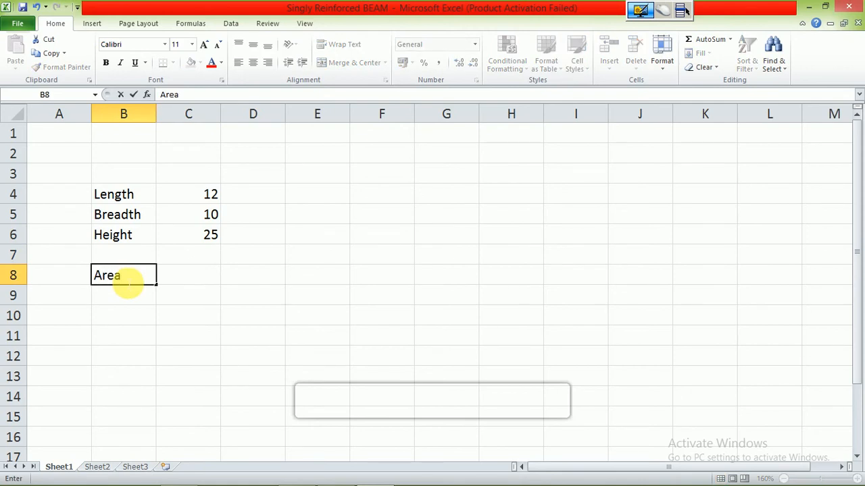
click(192, 280)
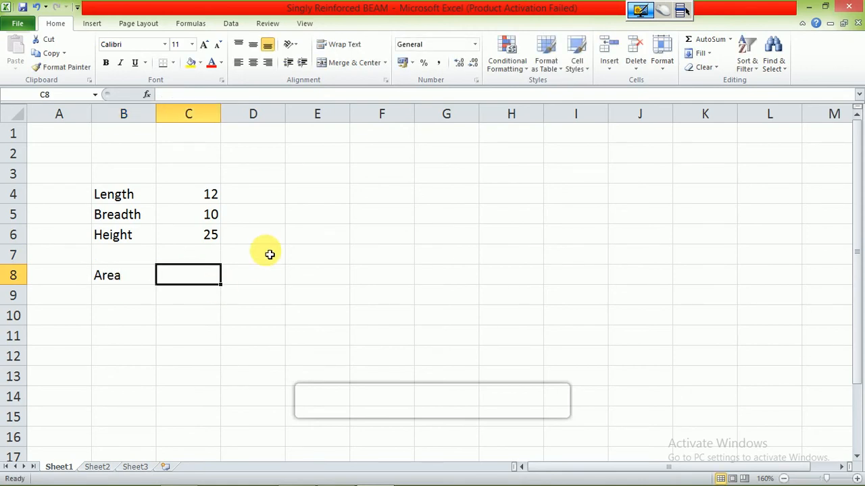
text(=)
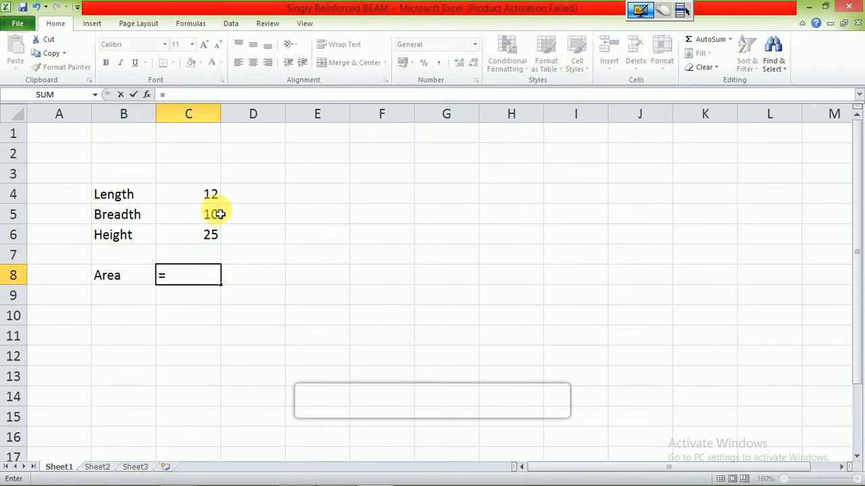
click(215, 194)
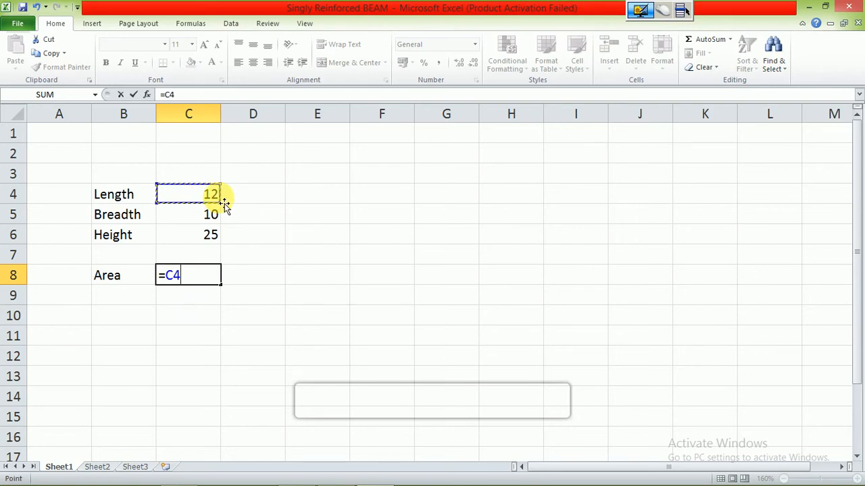
text(*)
click(208, 218)
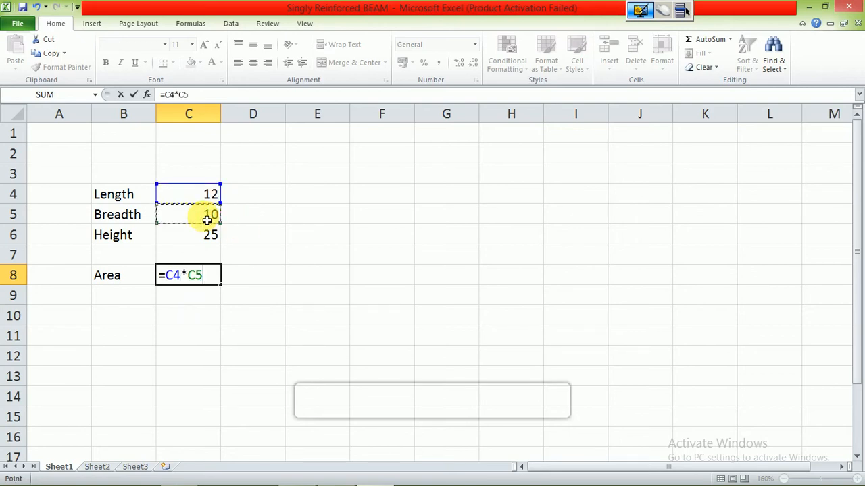
text(*)
click(212, 238)
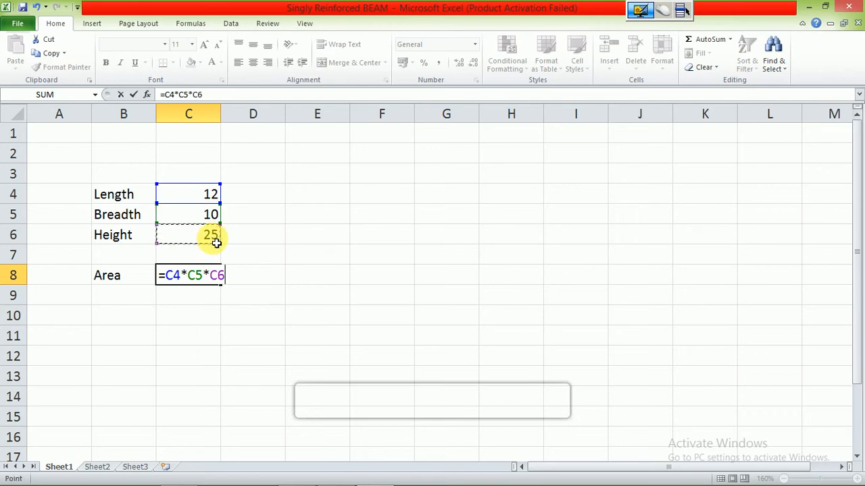
key(Return)
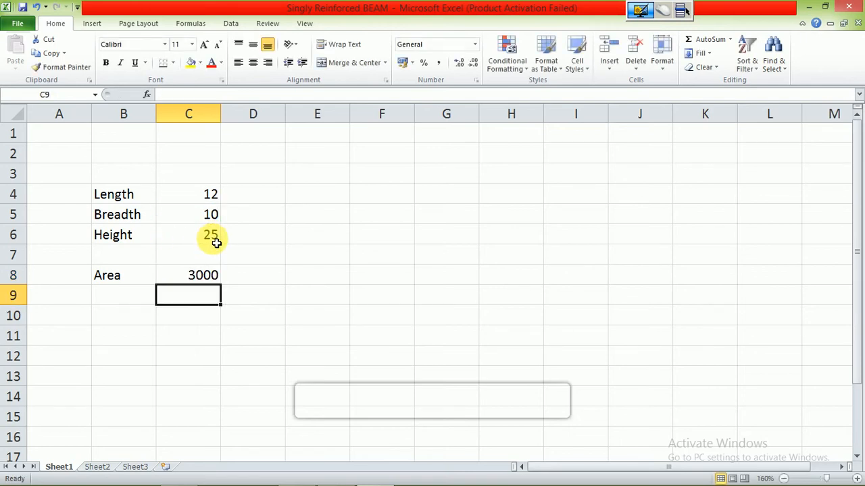
Replace the label in B8 with "Volume"
click(133, 281)
text(Vol)
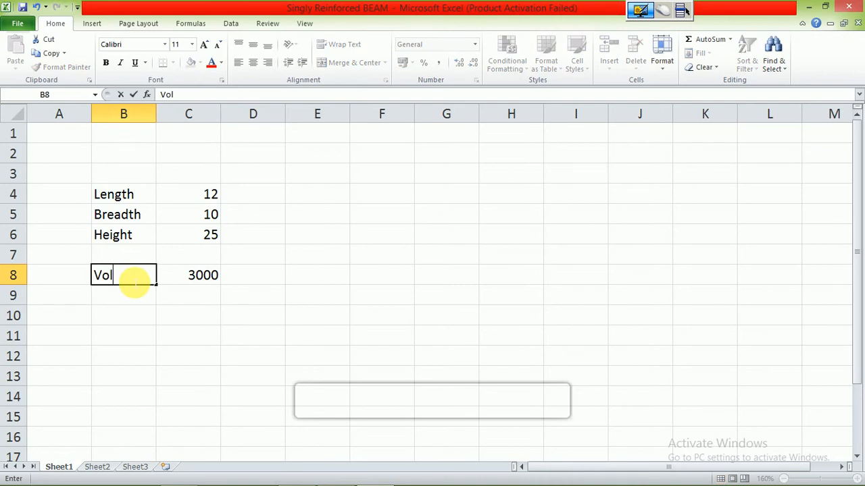
text(ume)
Label cell F4 "Area" and enter the length times breadth formula =C4*C5 in G4
click(381, 195)
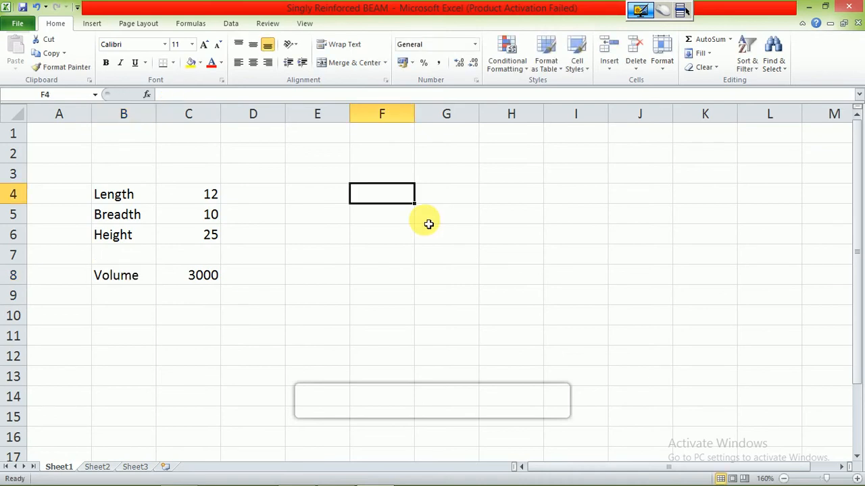
text(Area)
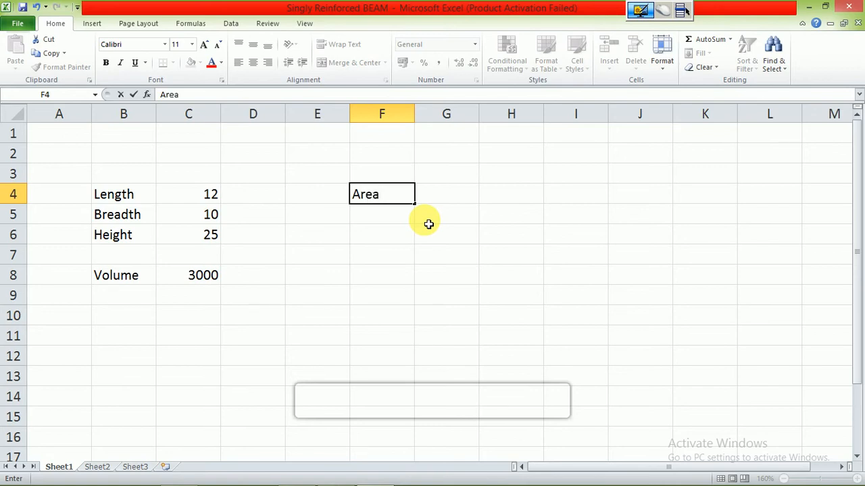
click(450, 202)
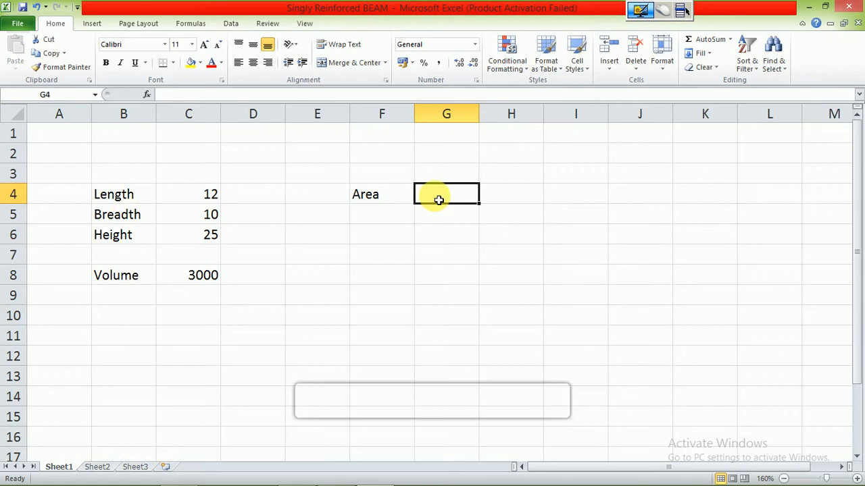
text(=)
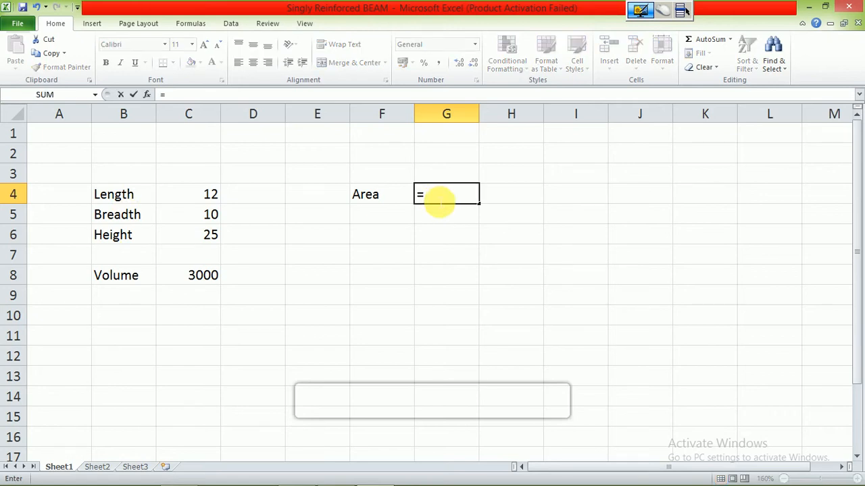
click(196, 200)
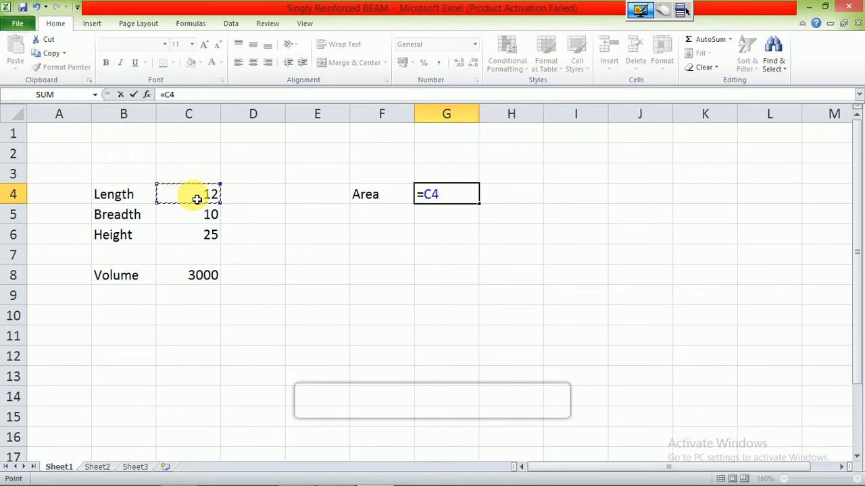
text(*)
click(206, 215)
key(Return)
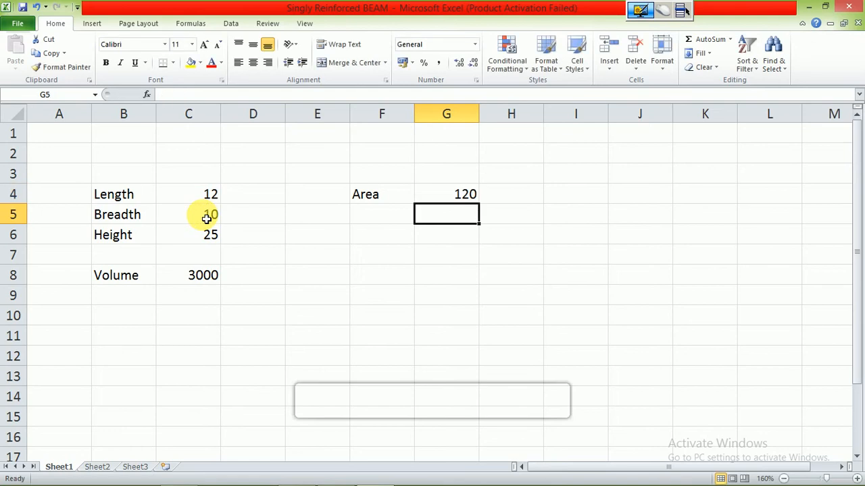
Enter the same multiplication with fixed numbers, =12*10, in cell G5 below the Area formula
click(442, 223)
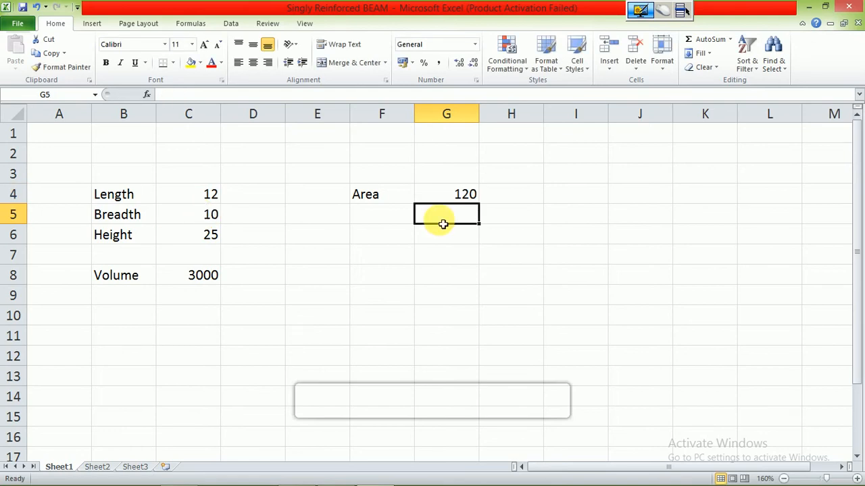
text(=)
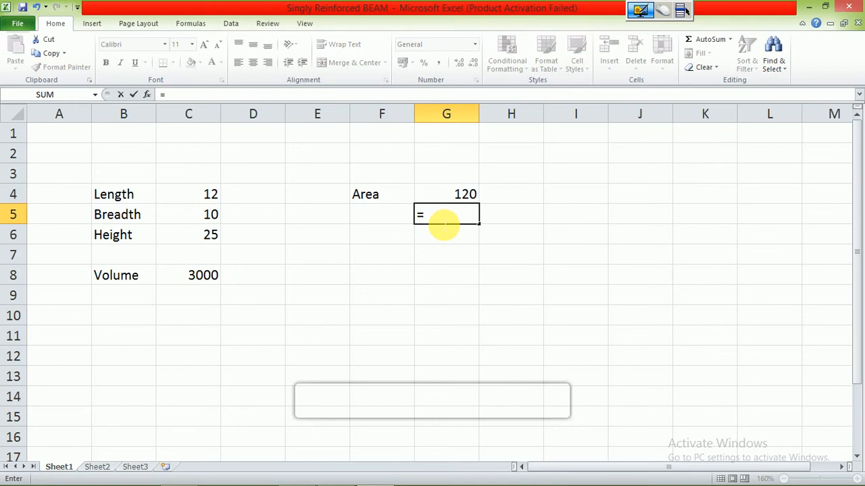
text(12*10)
key(Return)
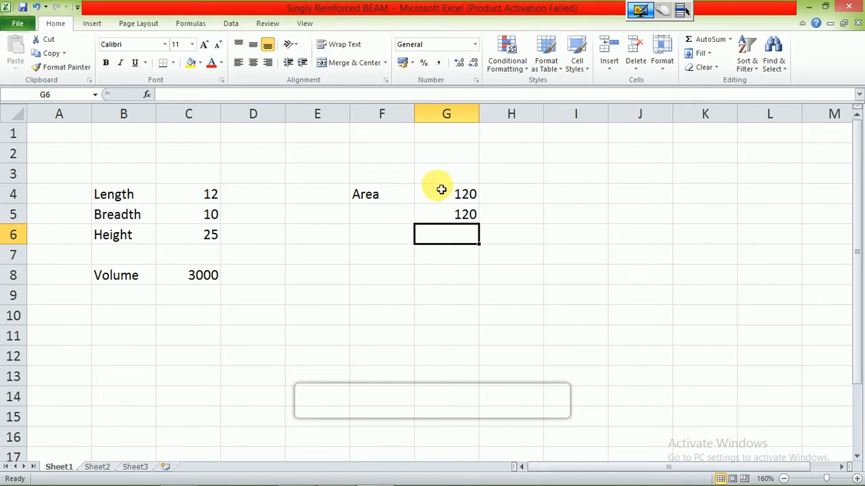
Check the Area formula in G4 and change the Length value in C4 to 14
click(443, 199)
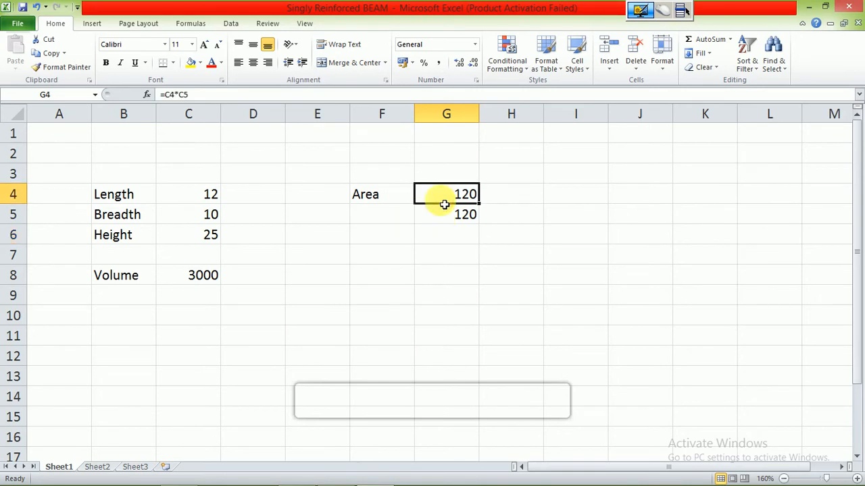
click(209, 194)
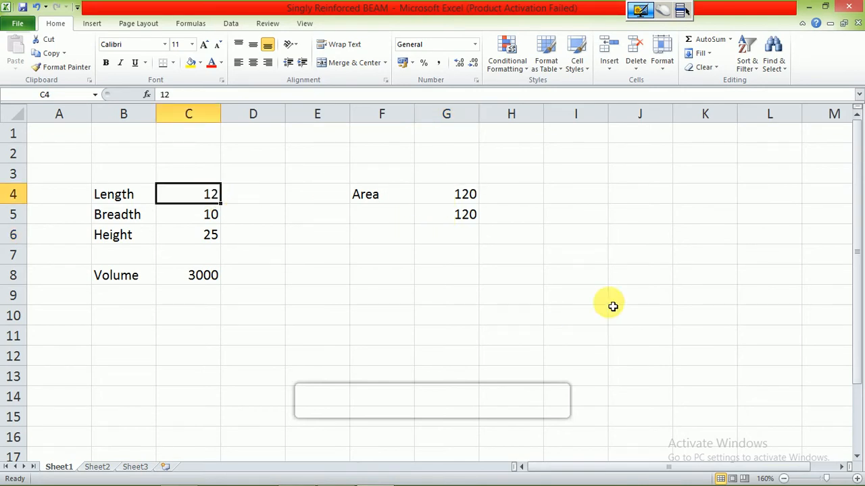
text(14)
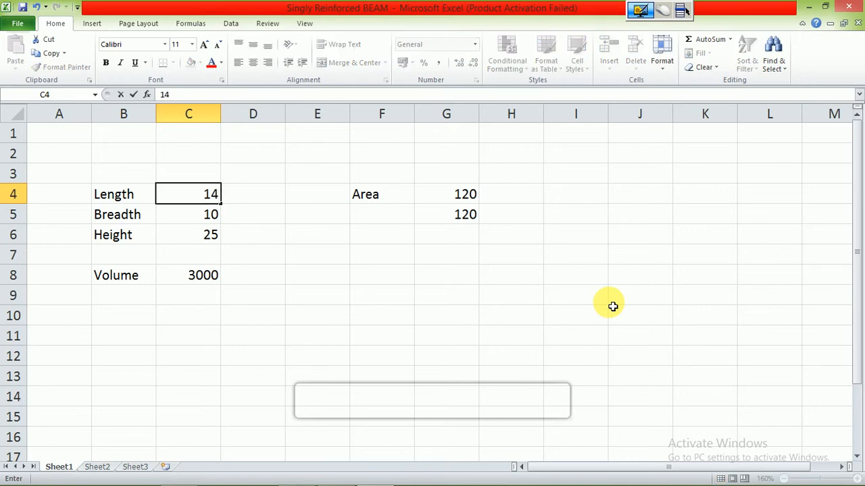
key(Return)
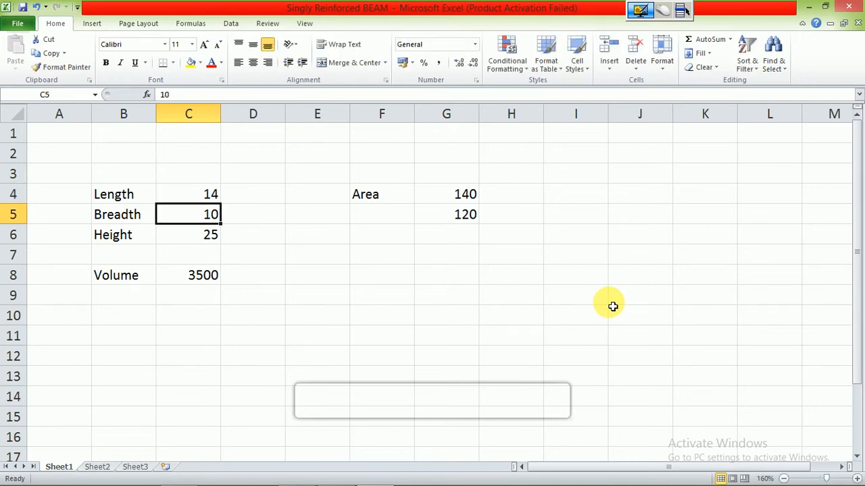
Compare the formulas in G5 and G4, and set the Breadth value in C5 to 20
click(460, 216)
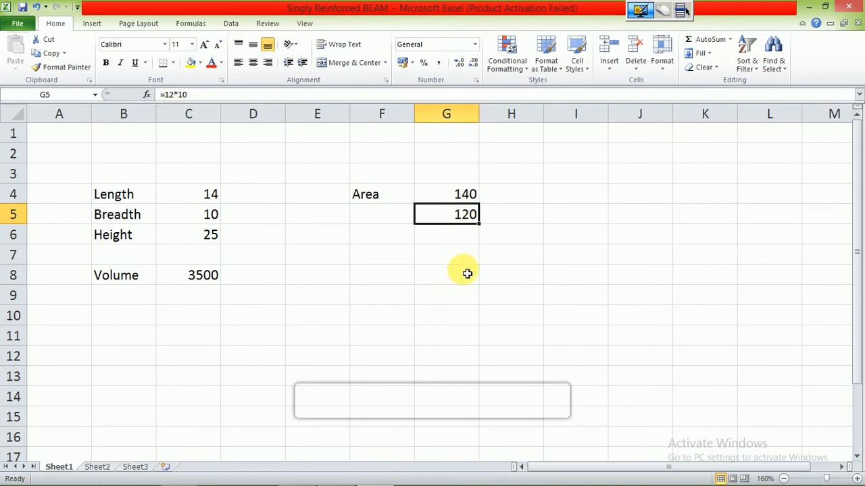
click(467, 200)
click(213, 218)
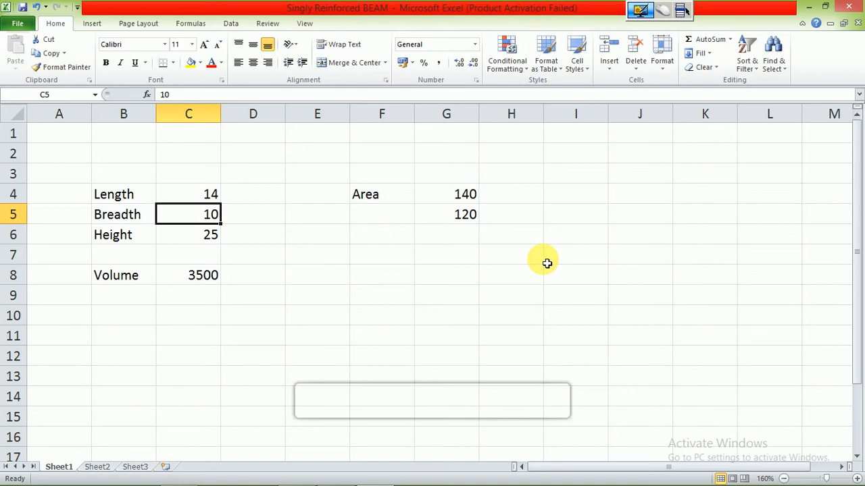
text(20)
key(Return)
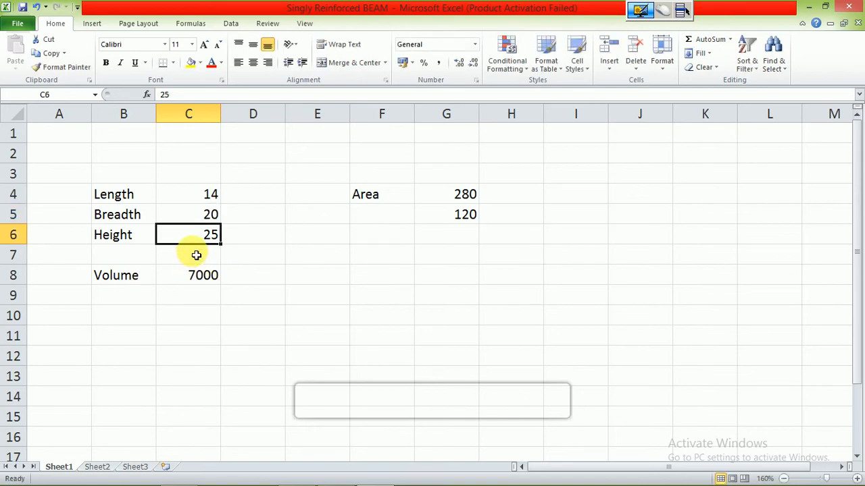
Set the Length value in C4 to 12 and check the Area formula in G4 and the Volume formula in C8
click(211, 197)
text(12)
key(Return)
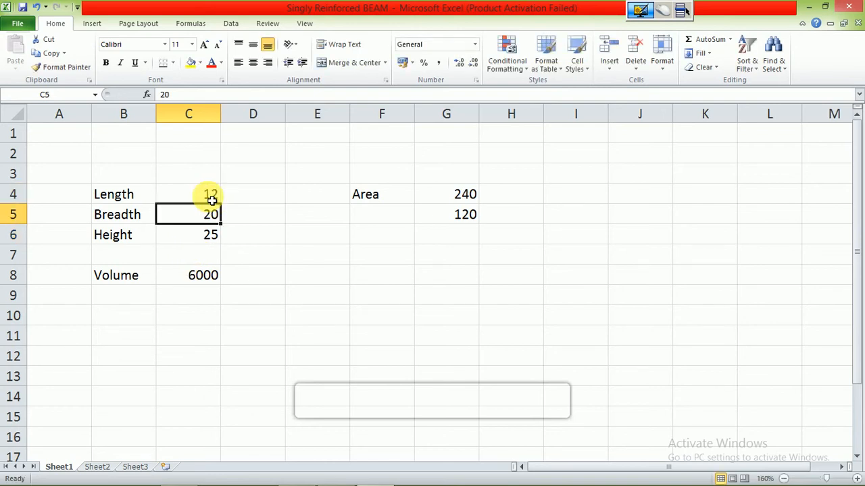
click(468, 194)
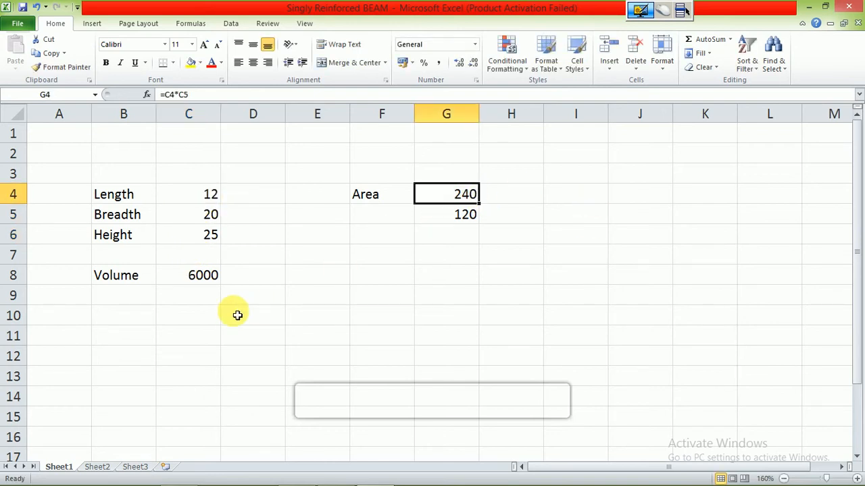
click(197, 277)
click(450, 201)
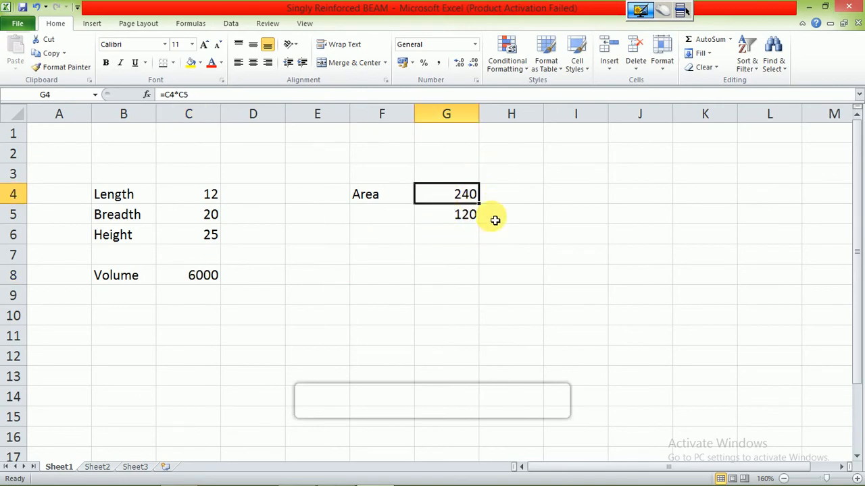
Enter the fixed-number multiplication =15*30 in cell J5, then select the Area formula cell G4 for comparison
click(631, 211)
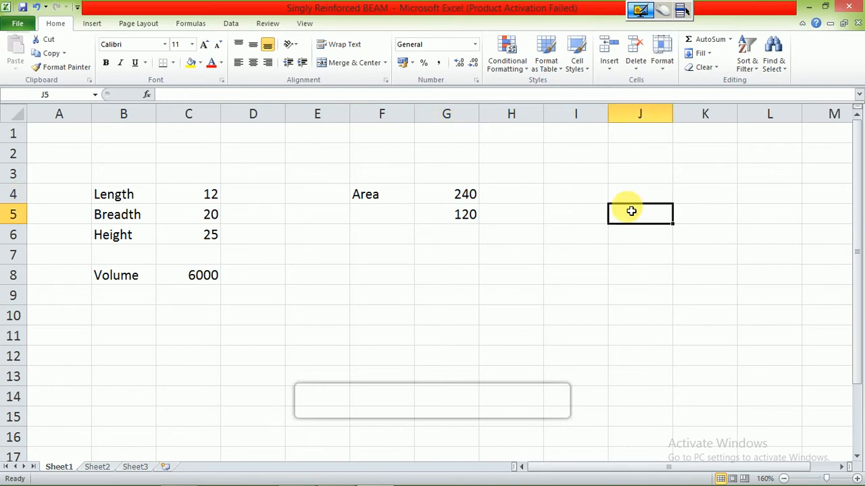
text(=)
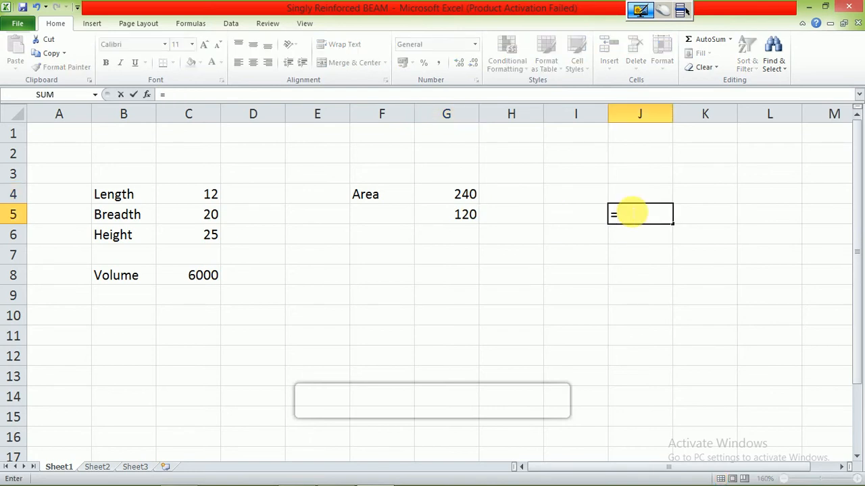
text(15*30)
key(Return)
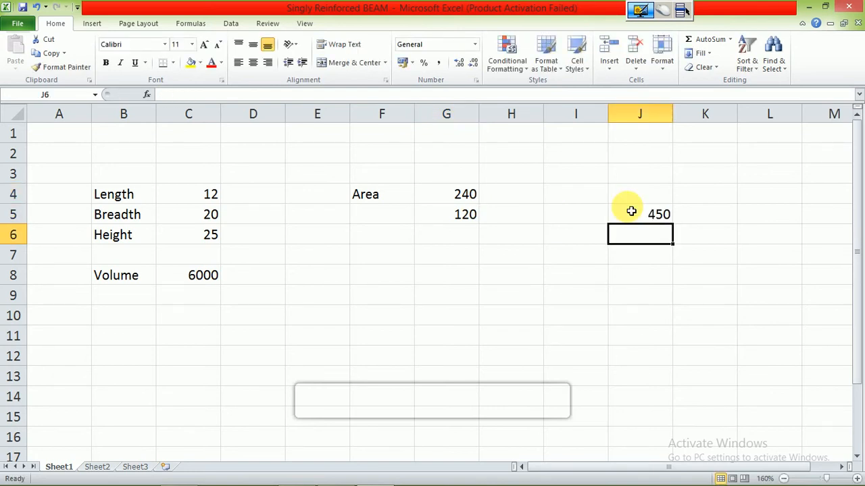
click(458, 199)
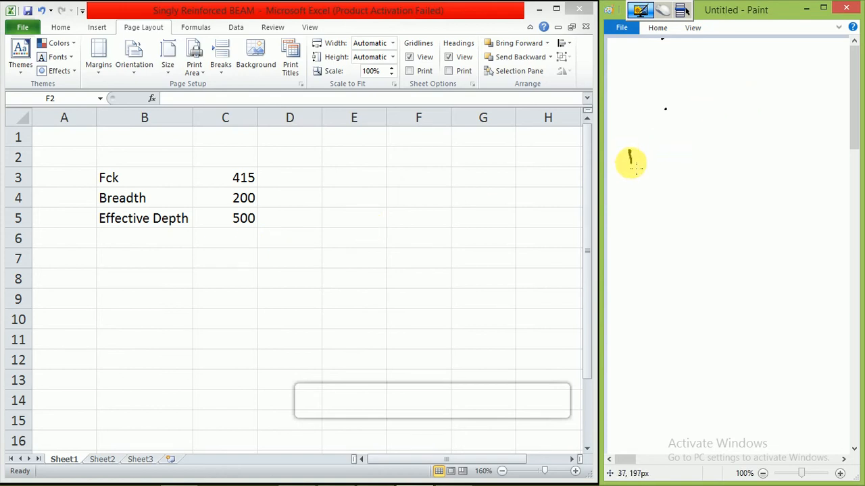
Handwrite the formula Mu(limit) = 0.138 fck bd² on the Paint canvas and underline it
mouse_move(630, 163)
mouse_down()
mouse_move(646, 147)
mouse_move(664, 162)
mouse_up()
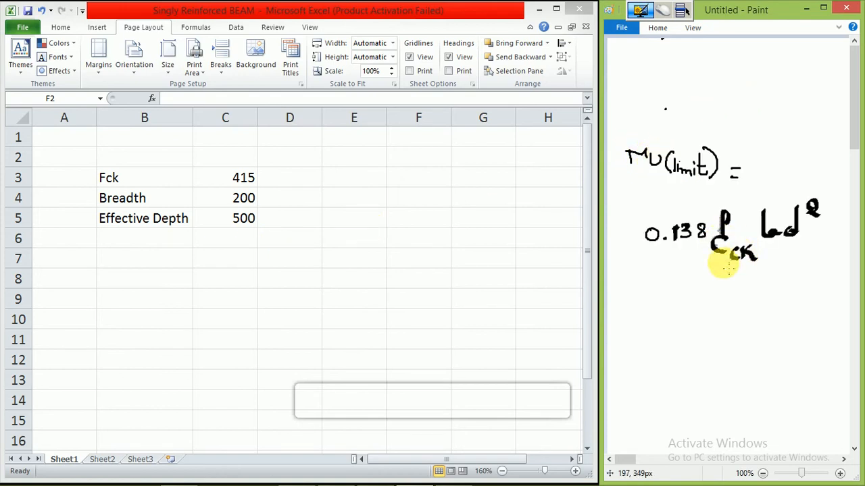
drag(648, 276, 822, 275)
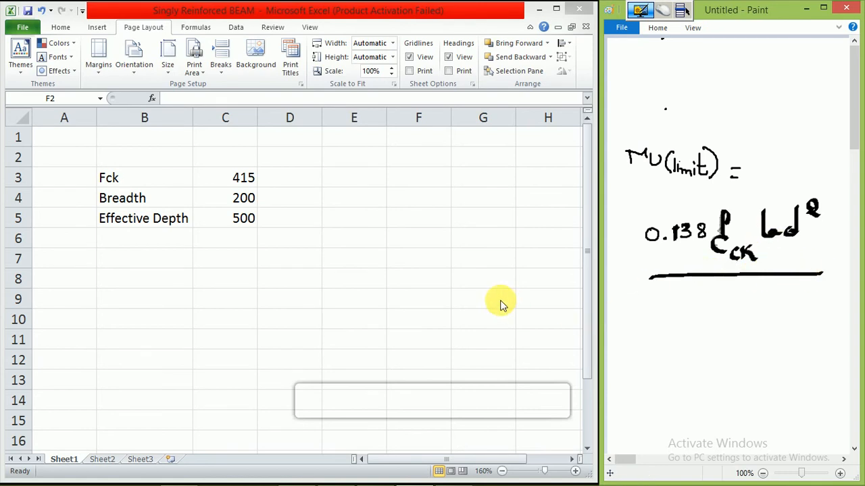
Start the limiting moment formula in Excel cell C7 with 0.138 multiplied by the Fck value in C3
double_click(224, 262)
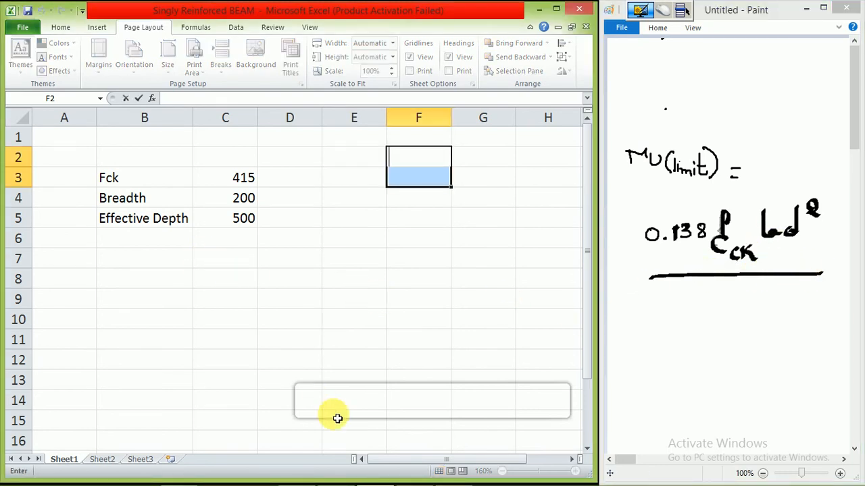
click(242, 257)
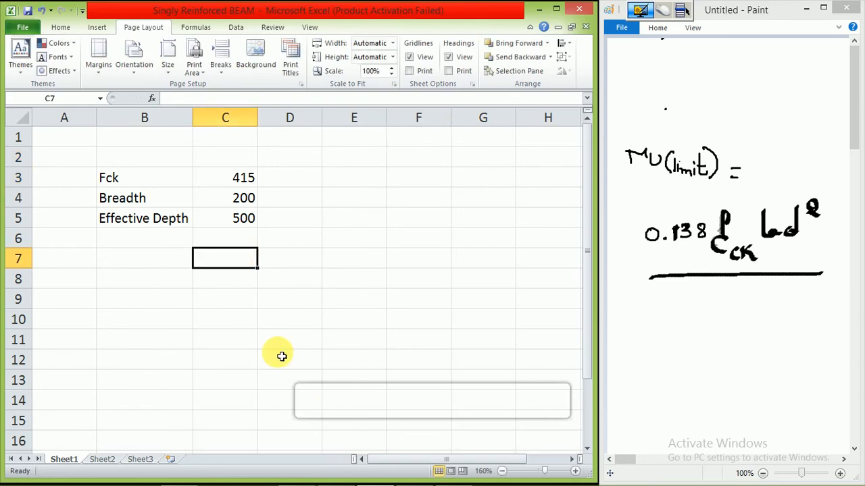
text(=)
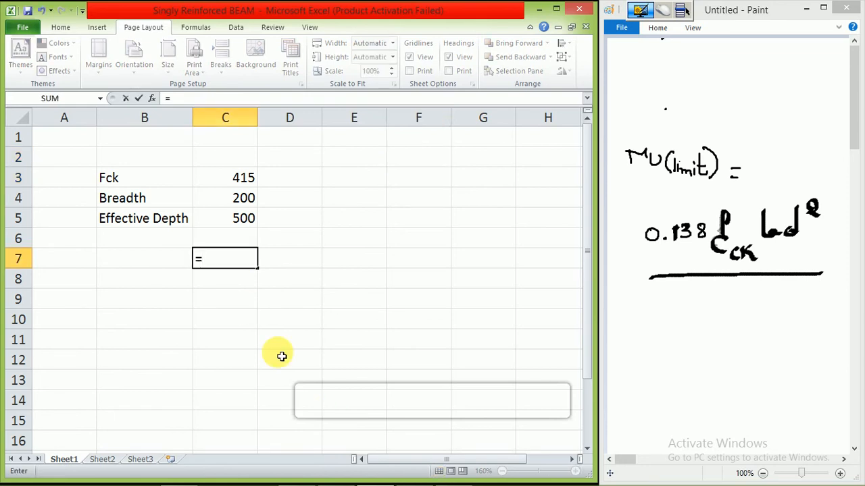
text((0.138*)
click(726, 206)
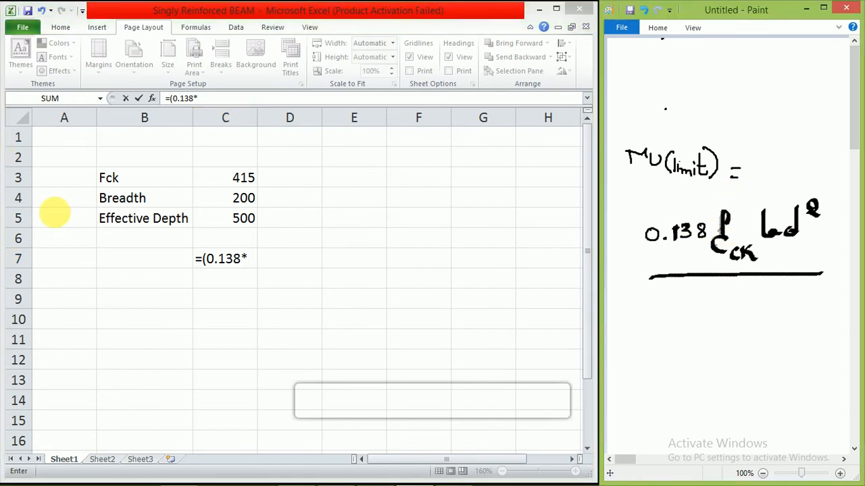
click(249, 175)
click(248, 175)
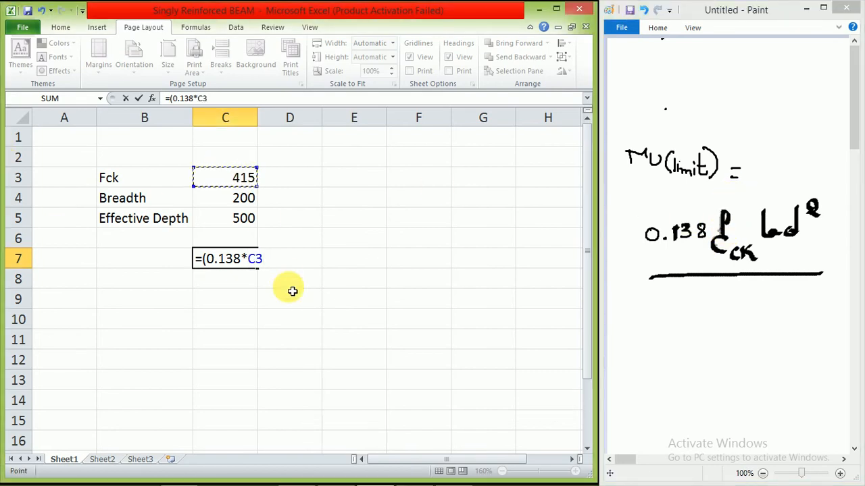
Complete the formula in C7 as =(0.138*C3*C4*C5^2), using the breadth and squared effective depth, and check it
text(*)
click(249, 201)
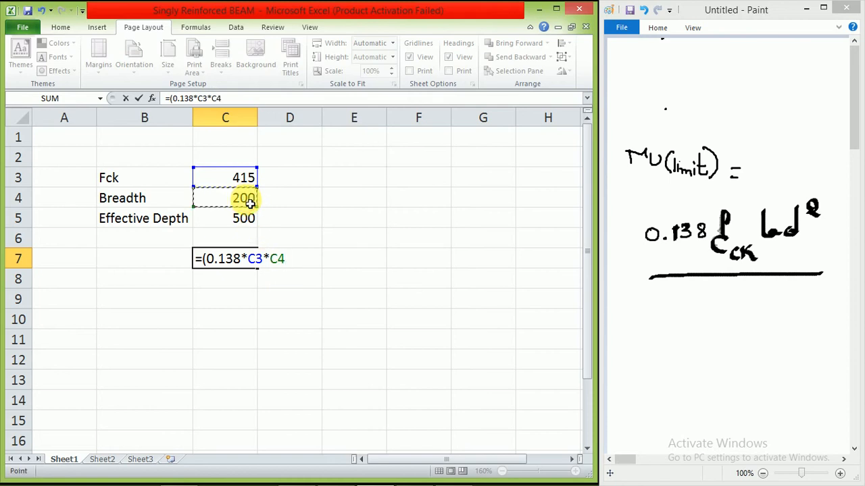
text(*)
click(236, 219)
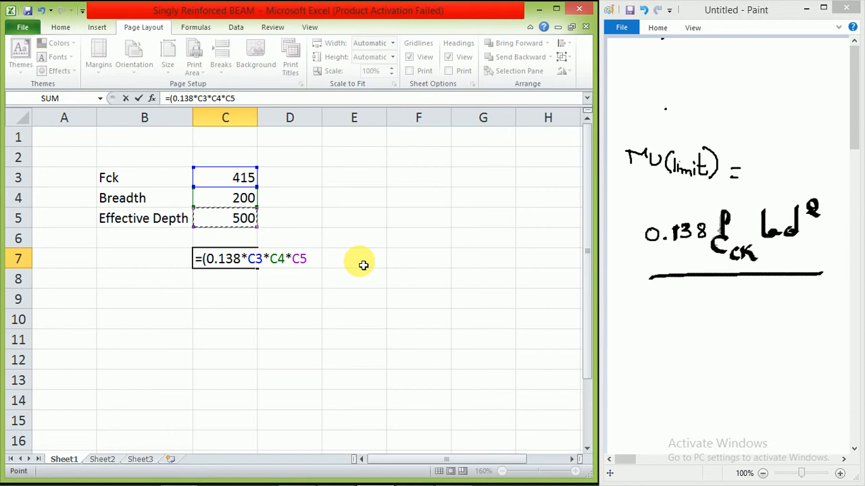
text(^2)
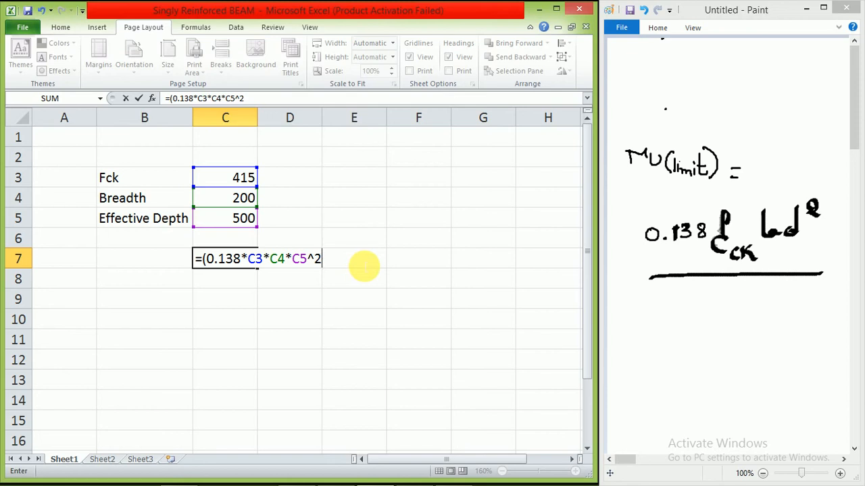
text())
key(Return)
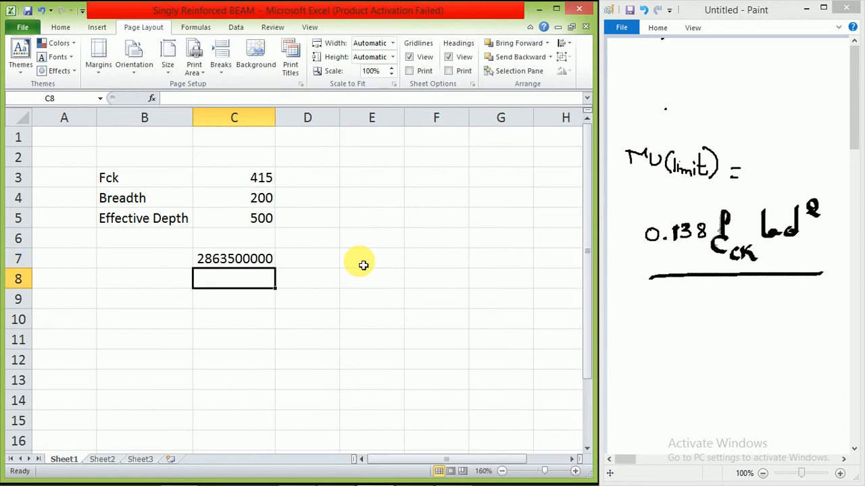
click(250, 264)
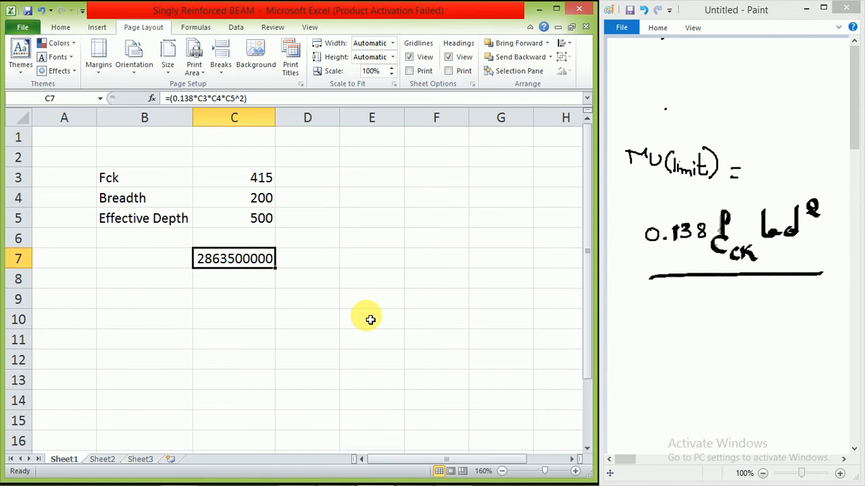
key(F2)
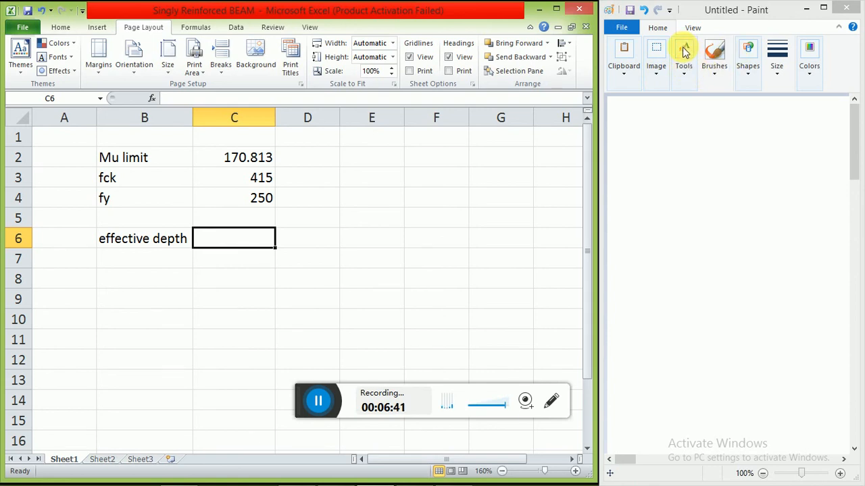
Handwrite the effective depth formula d = √(Mu(limit) / (0.133 fck b)) in Paint with the Pencil tool, with the ribbon collapsed
click(684, 67)
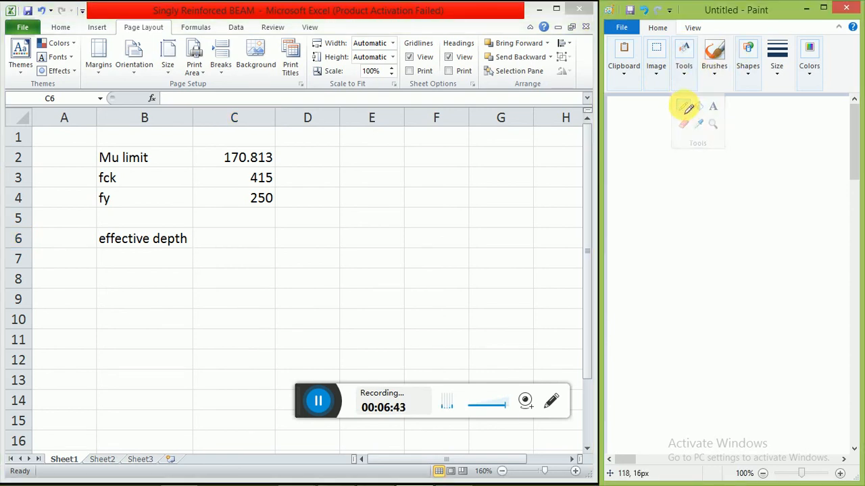
click(688, 108)
click(838, 27)
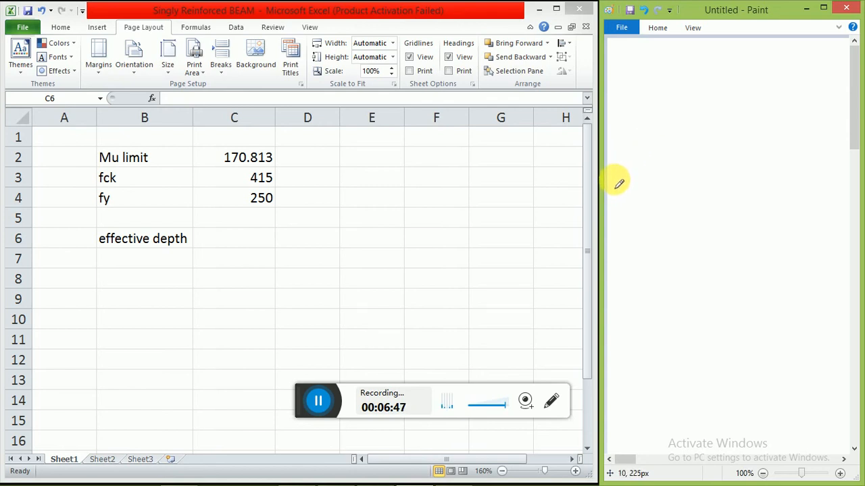
drag(650, 140, 647, 174)
drag(661, 161, 674, 169)
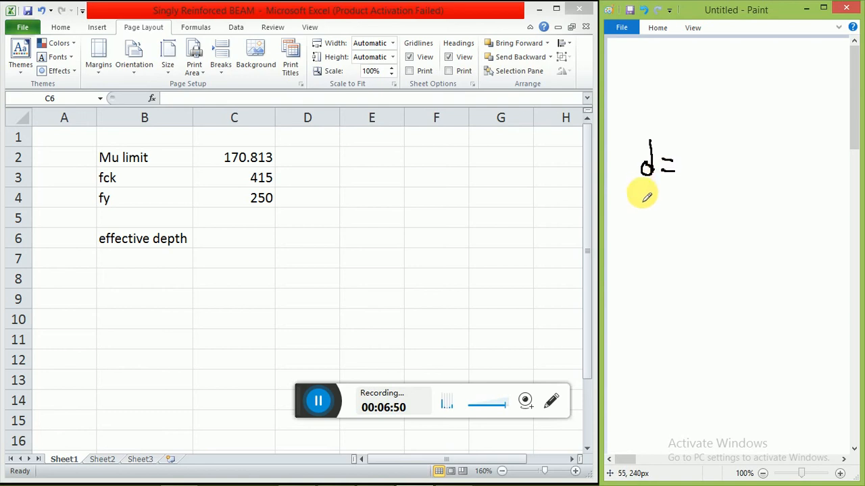
mouse_move(680, 197)
mouse_down()
mouse_move(691, 118)
mouse_move(784, 110)
mouse_up()
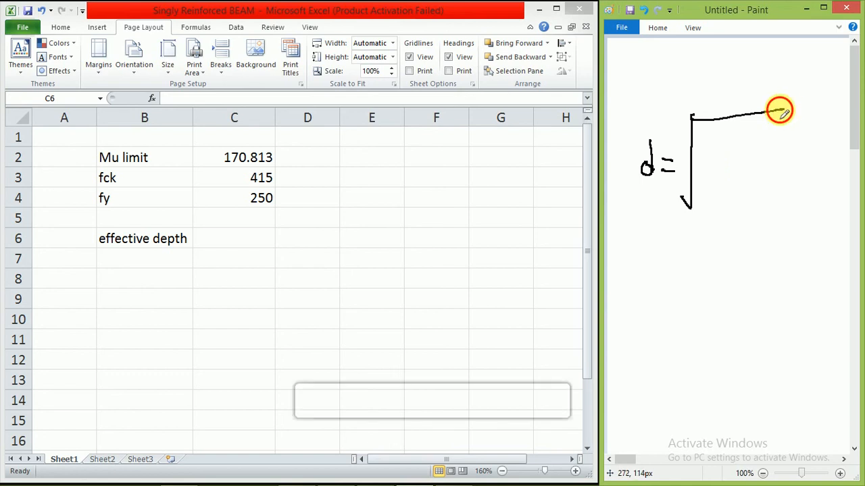
drag(781, 109, 819, 108)
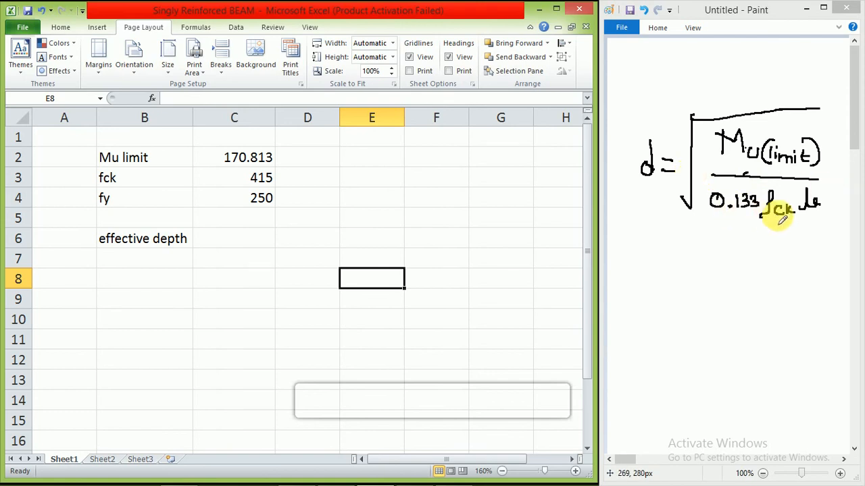
Change the fy label in Excel cell B4 to b and select the effective depth cell C6
click(131, 200)
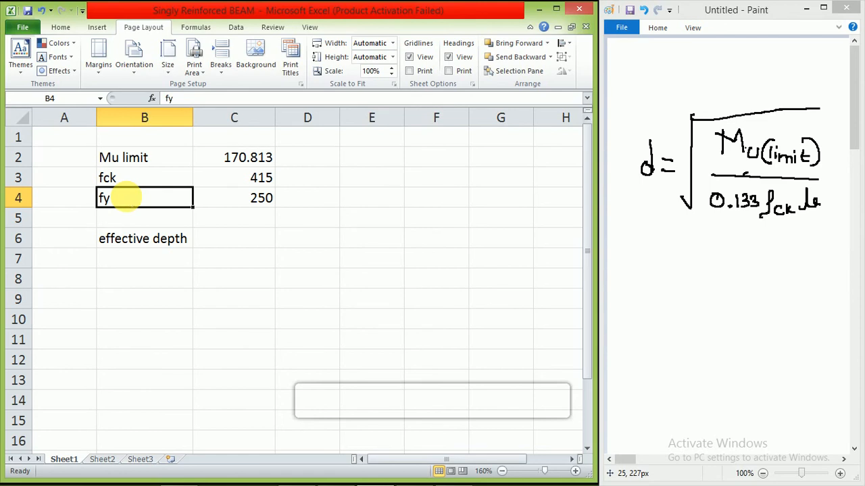
text(b)
click(210, 247)
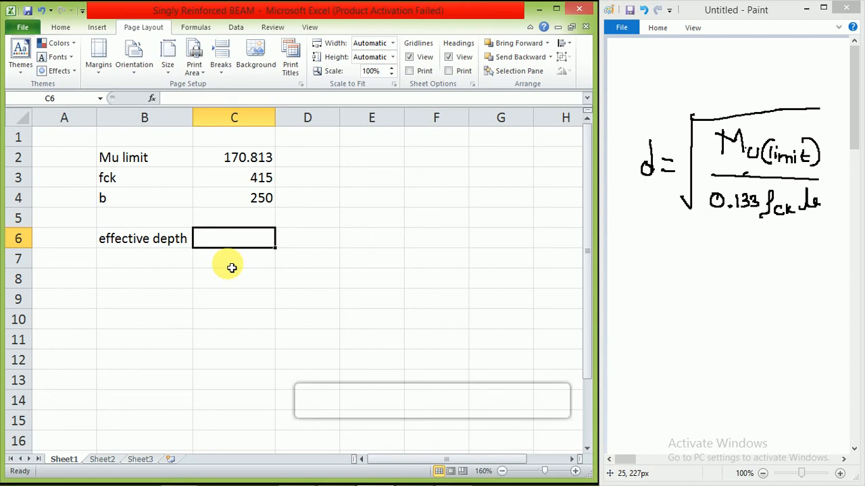
Start the effective depth formula in C6 with the SQRT function and the Mu limit value as numerator, =(SQRT((C2)
text(=)
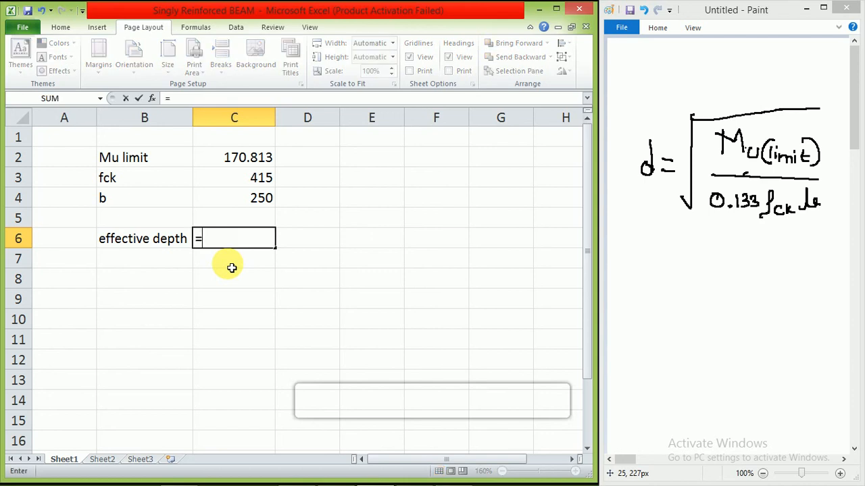
text(()
text(sqrt)
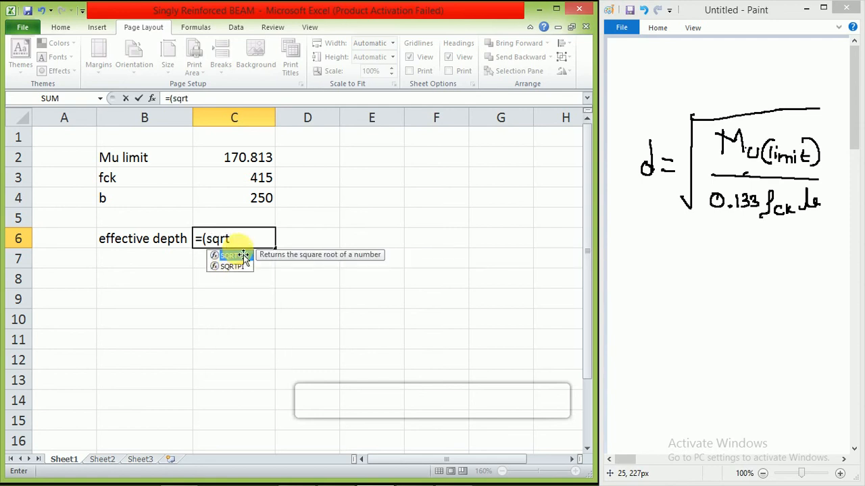
double_click(237, 255)
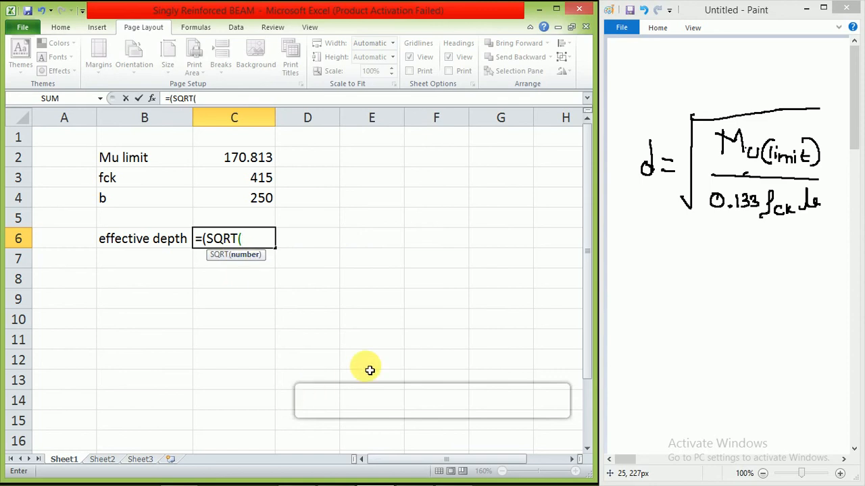
text(()
click(261, 161)
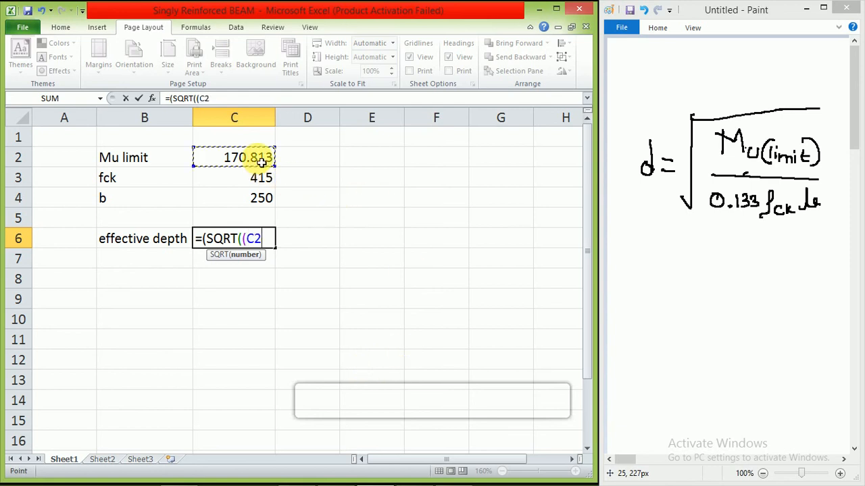
text())
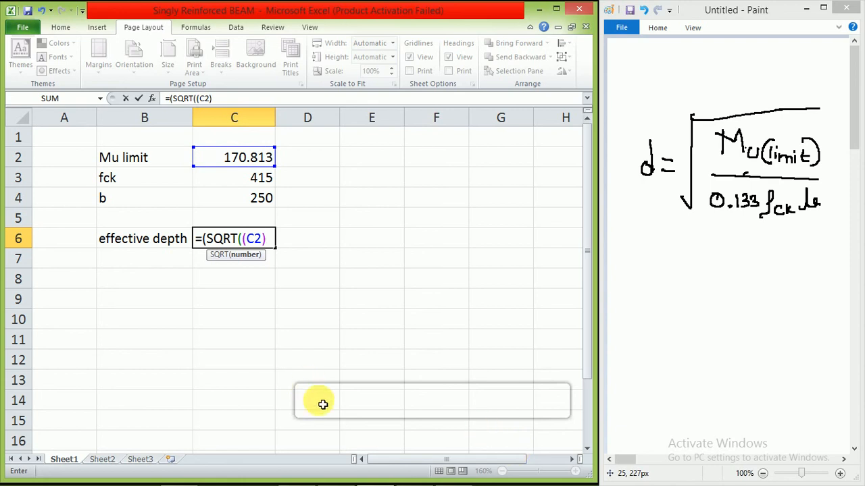
Complete the C6 formula with the denominator 0.133*C3*C4, giving =(SQRT((C2)/(0.133*C3*C4))), and check it
text(/(0.133)
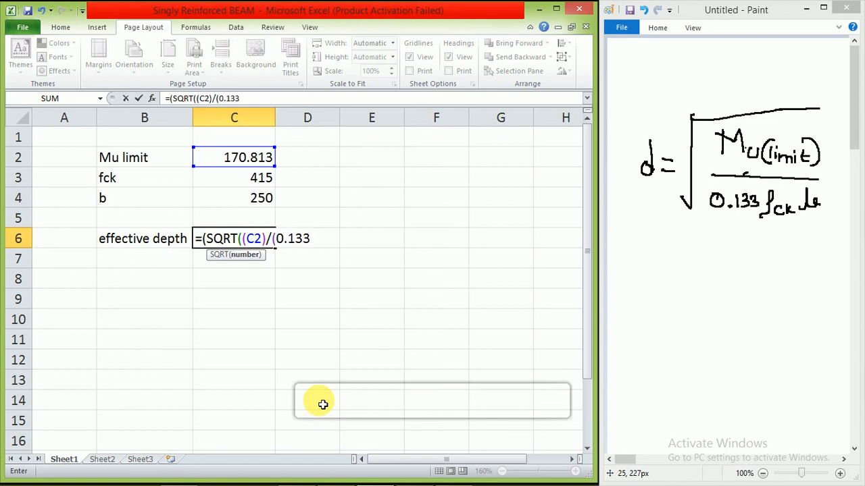
text(*)
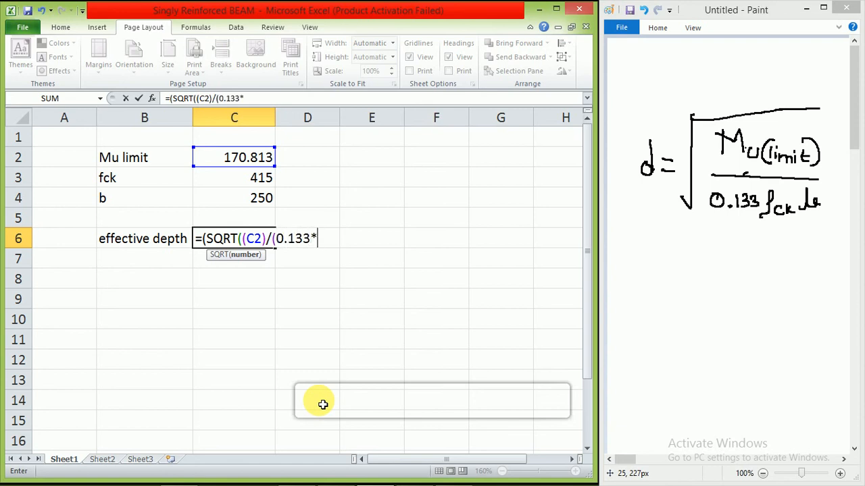
click(263, 181)
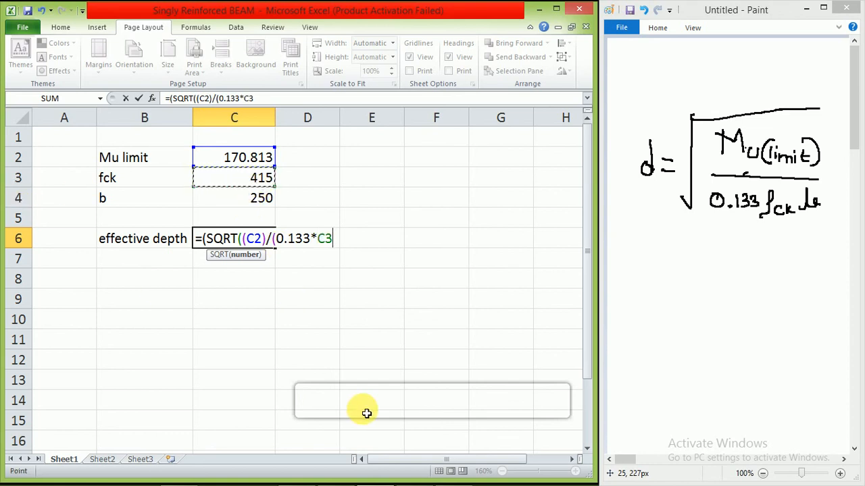
text(*)
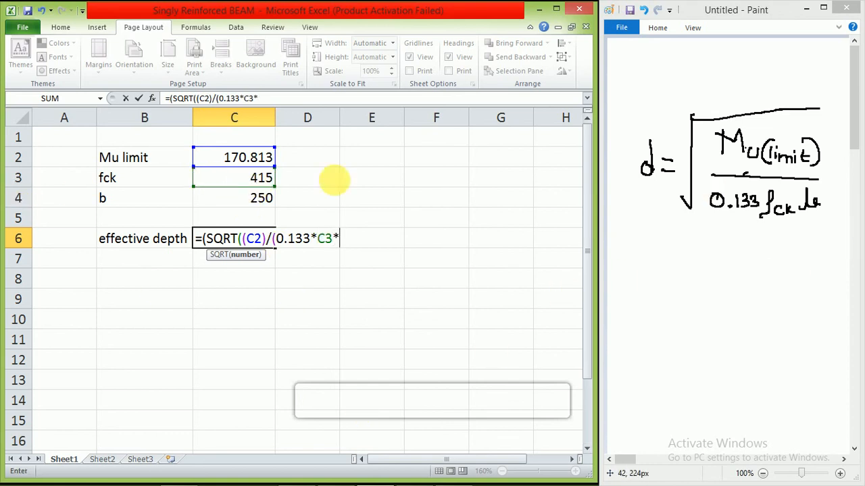
click(263, 203)
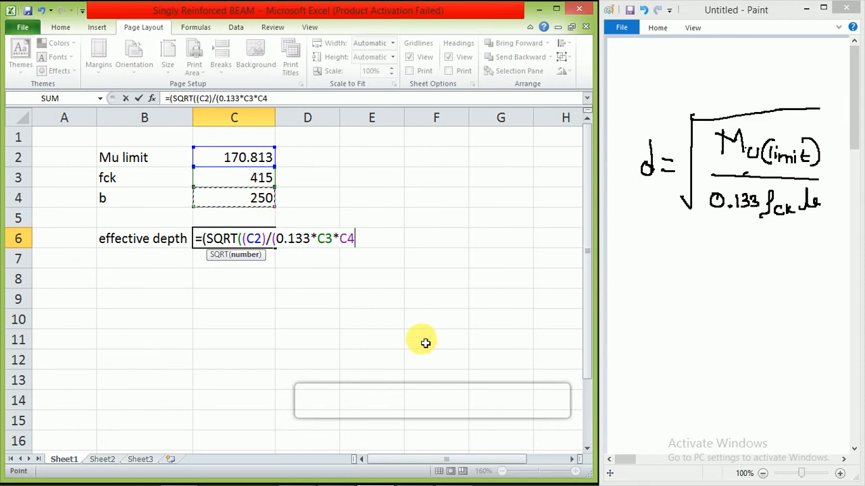
text()))
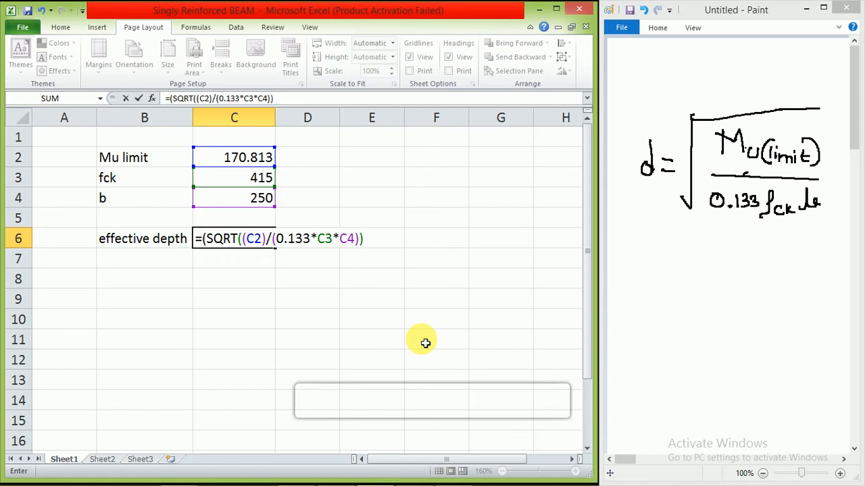
text())
key(Return)
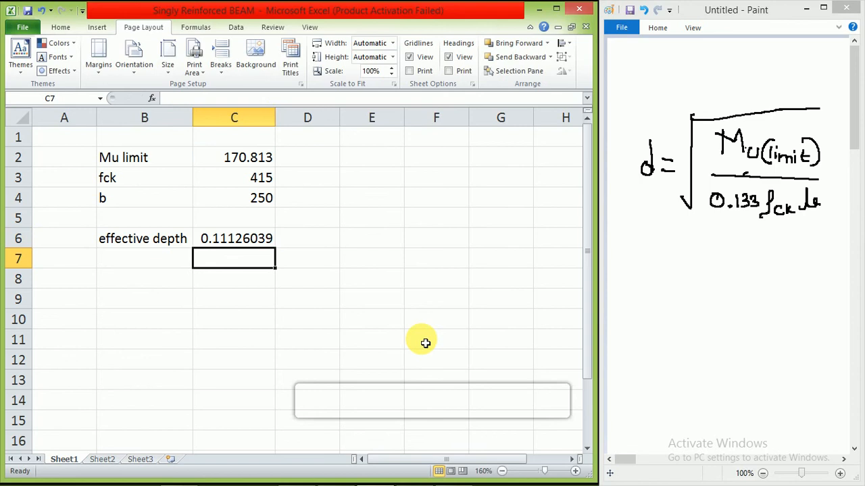
click(245, 244)
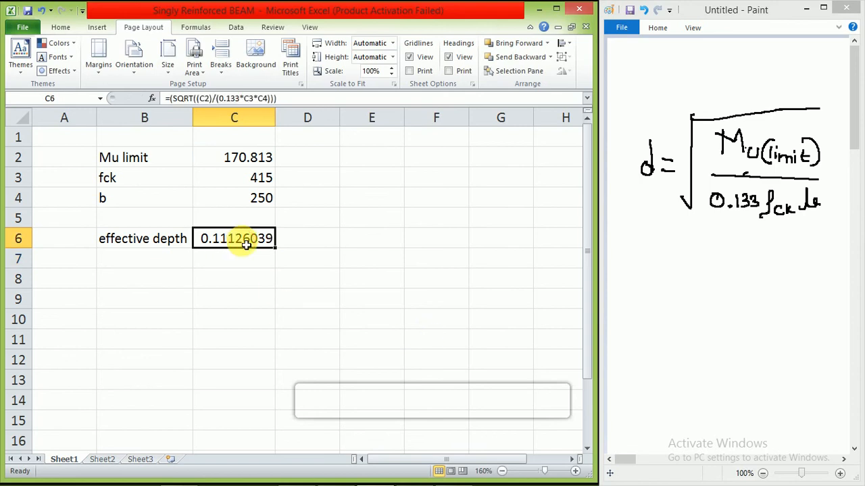
Set the fck value in C3 to 500 and compare the effective depth result with the handwritten formula in Paint
click(273, 184)
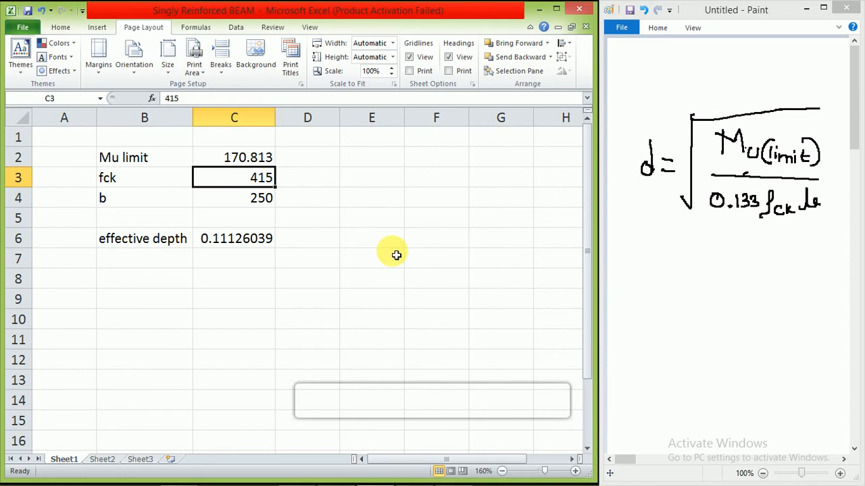
text(500)
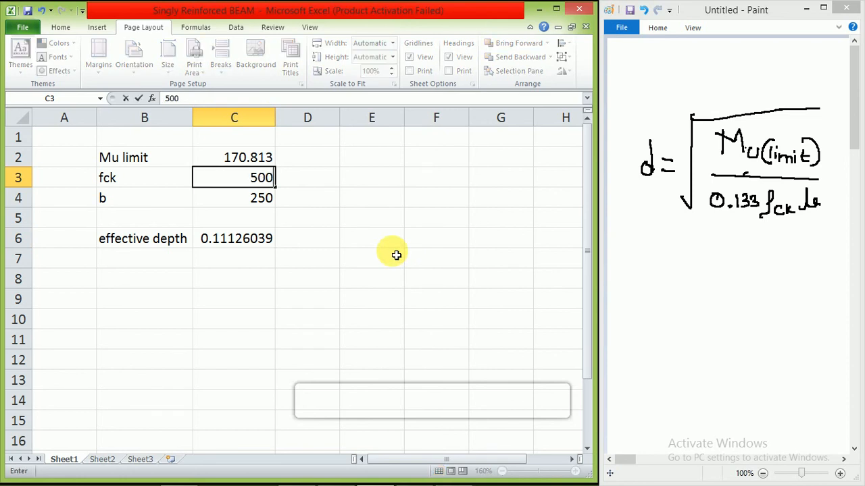
key(Return)
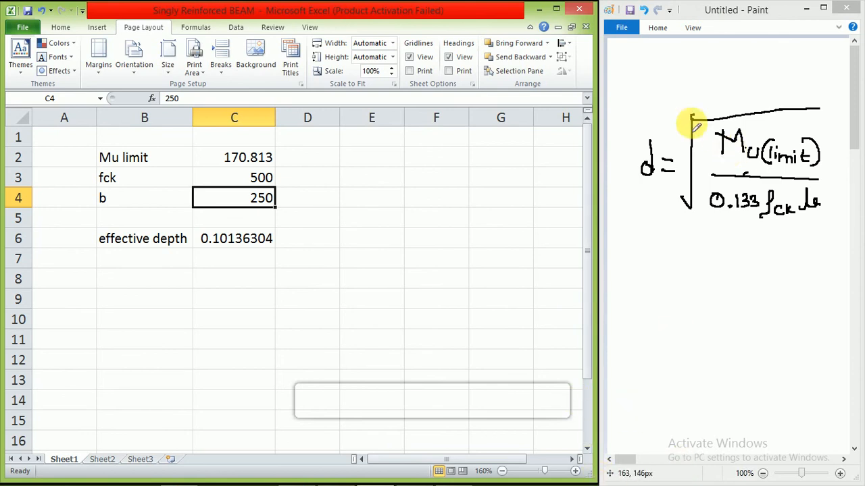
click(681, 83)
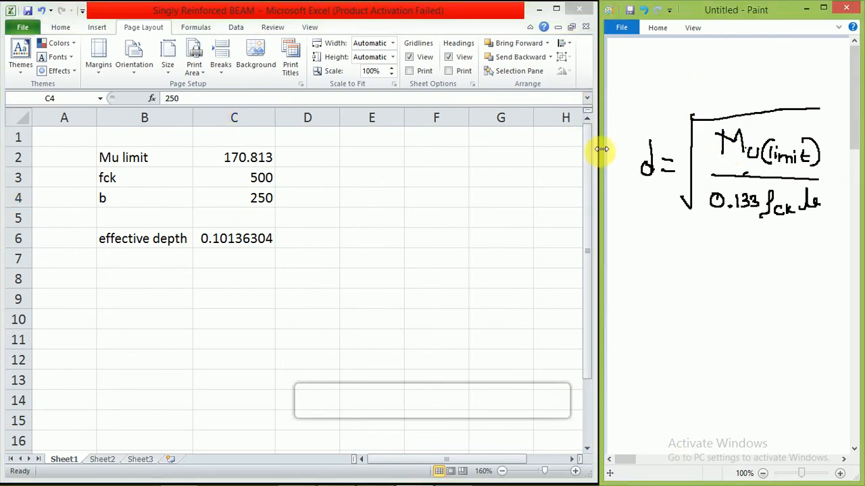